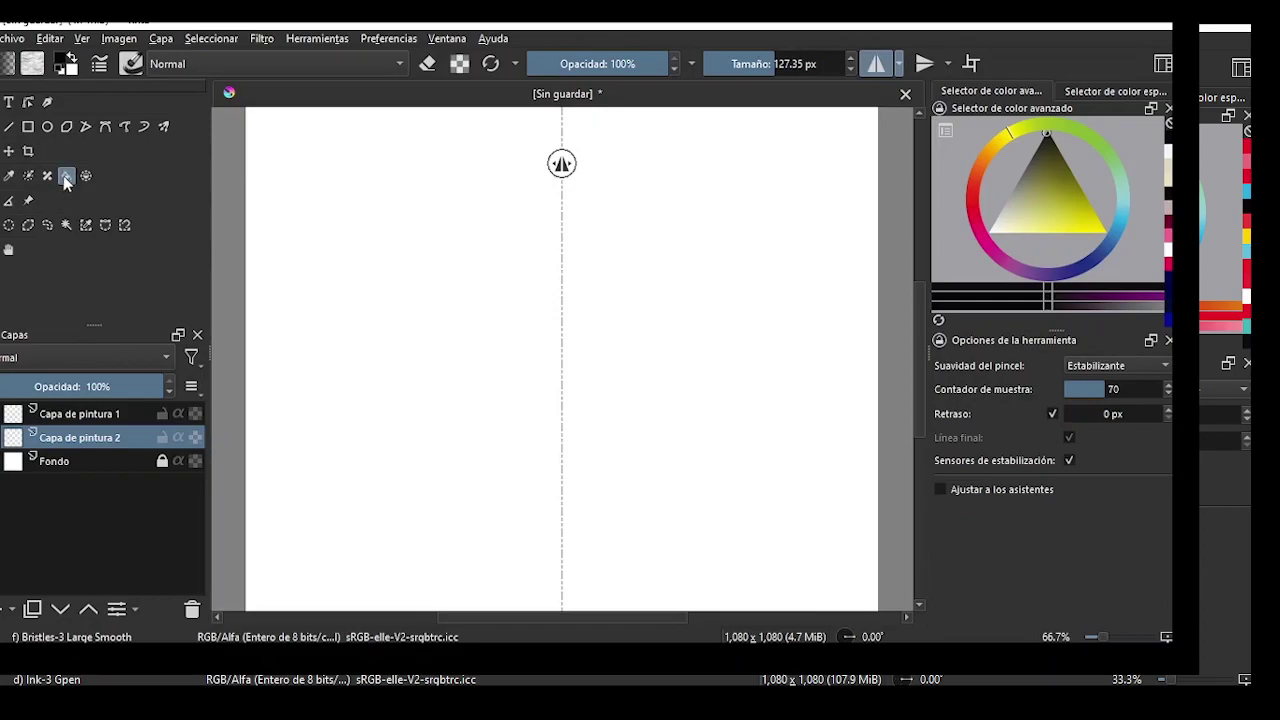
Set the Fill tool to fill with foreground colour and fill the layer with mid grey
{"action": "left_click", "coordinate": [66, 176]}
{"action": "left_click", "coordinate": [1021, 406]}
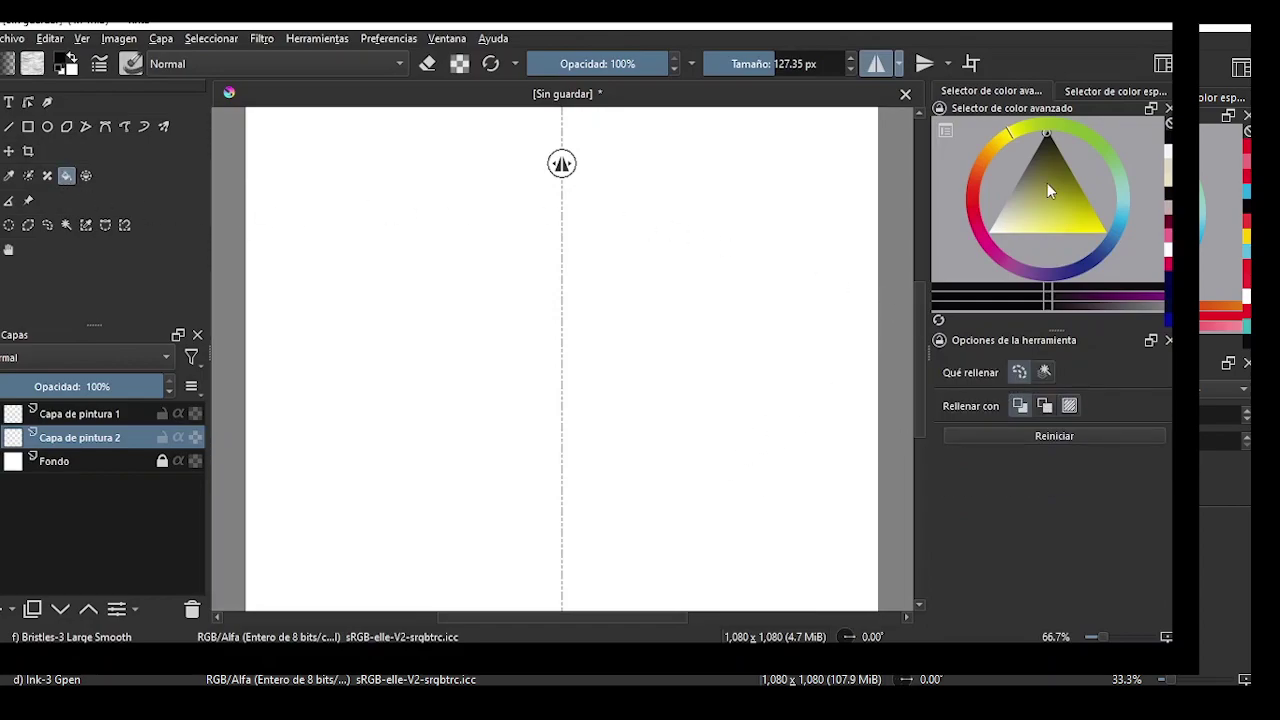
{"action": "left_click", "coordinate": [652, 419]}
{"action": "left_click", "coordinate": [1014, 186]}
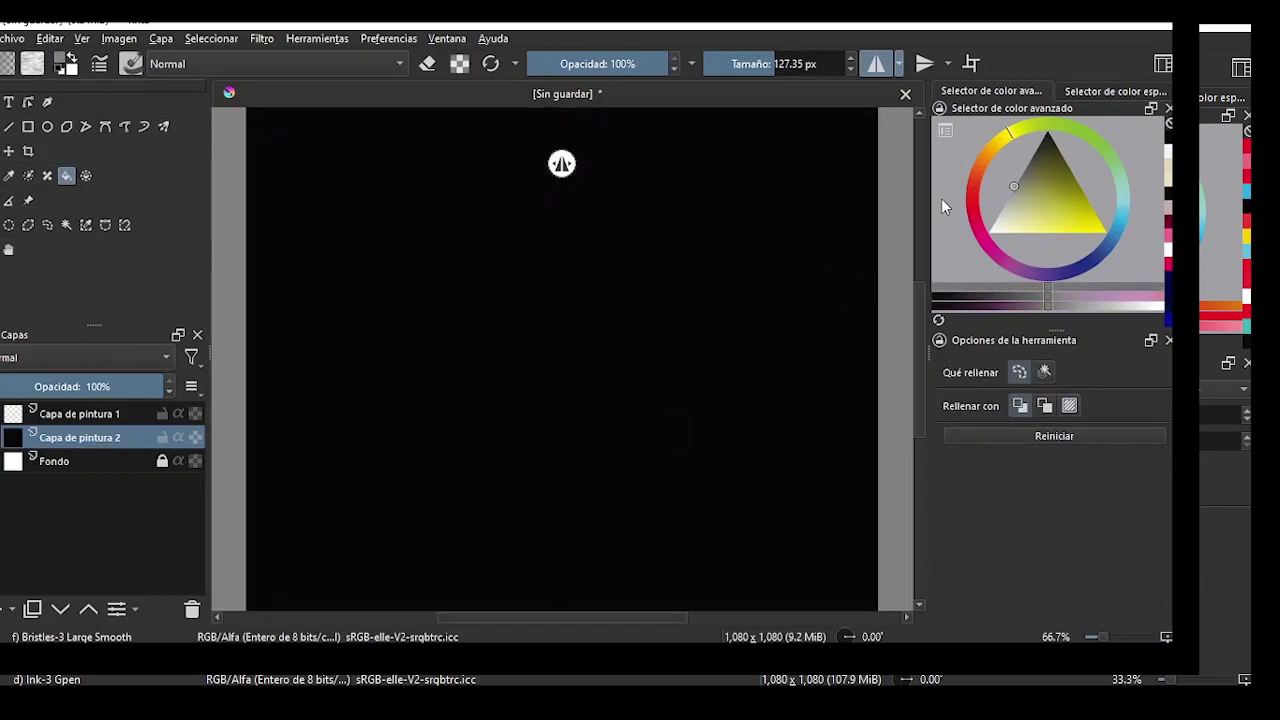
{"action": "left_click", "coordinate": [706, 466]}
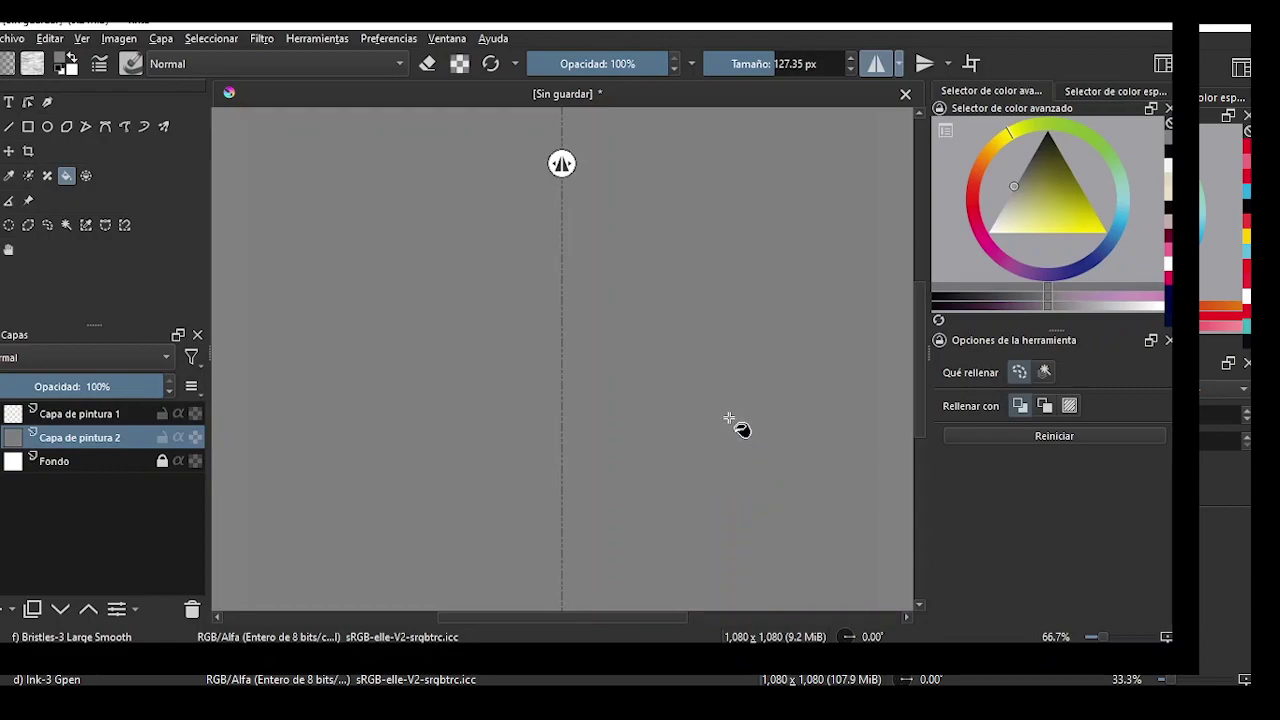
Lighten the colour to a pale grey and refill Capa de pintura 2 with it
{"action": "scroll", "coordinate": [687, 420], "scroll_direction": "down", "scroll_amount": 2}
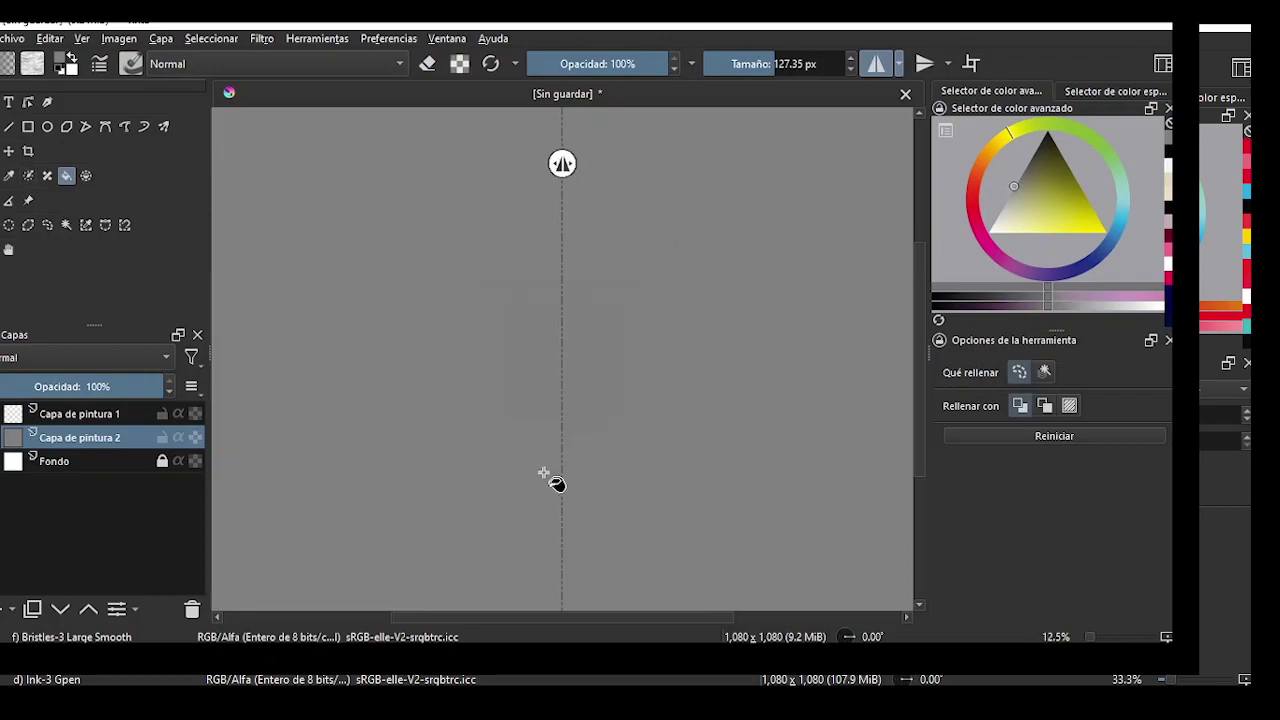
{"action": "left_click_drag", "start_coordinate": [1057, 218], "coordinate": [971, 212]}
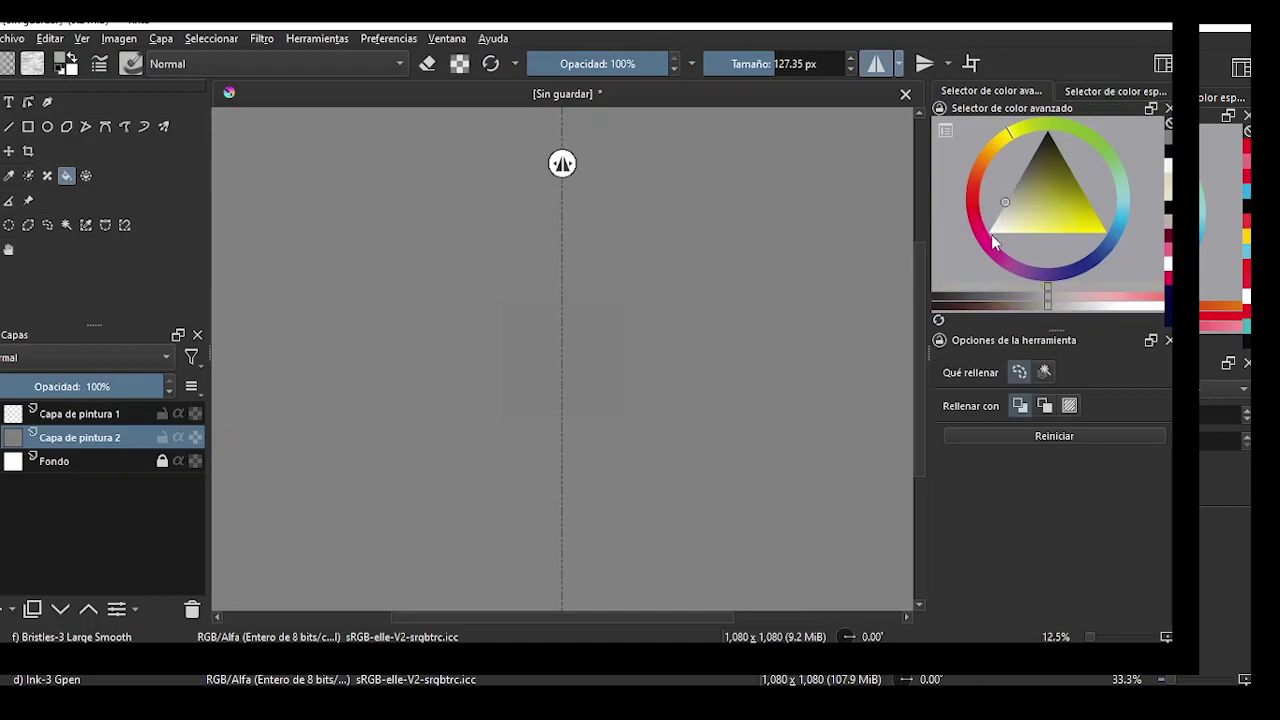
{"action": "left_click_drag", "start_coordinate": [1022, 203], "coordinate": [1003, 188]}
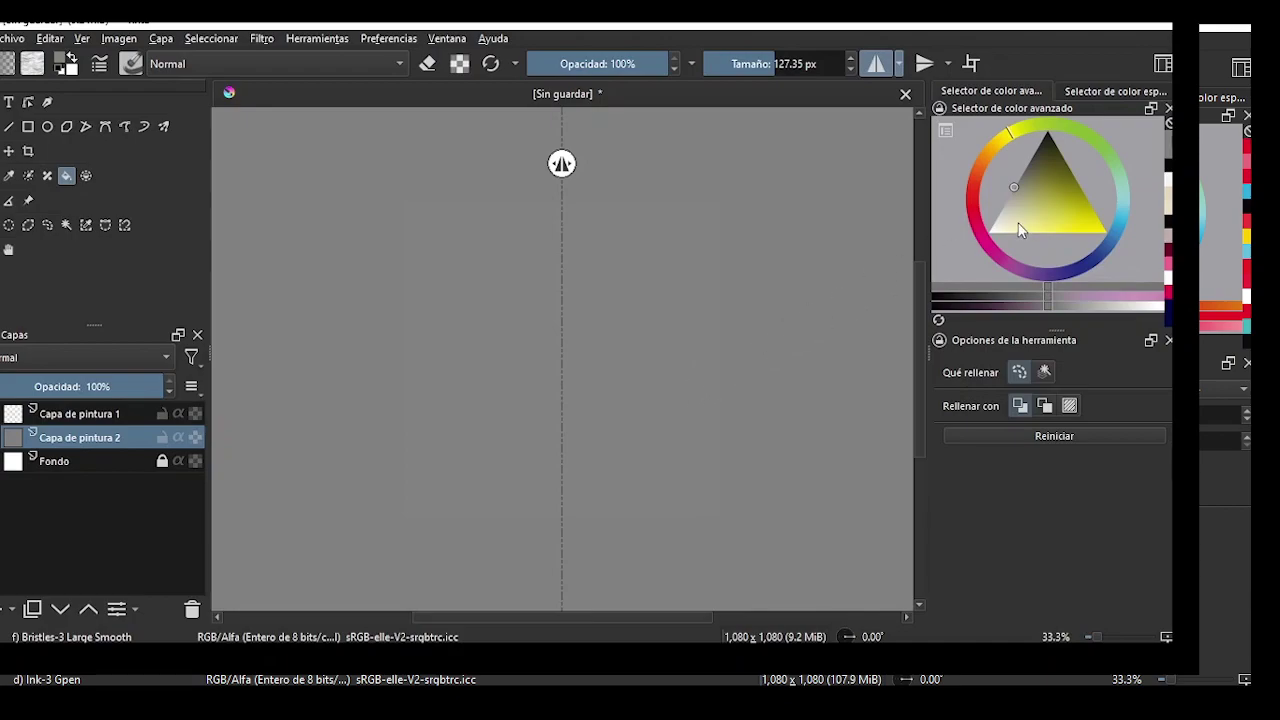
{"action": "left_click_drag", "start_coordinate": [1020, 230], "coordinate": [1000, 210]}
{"action": "left_click", "coordinate": [668, 410]}
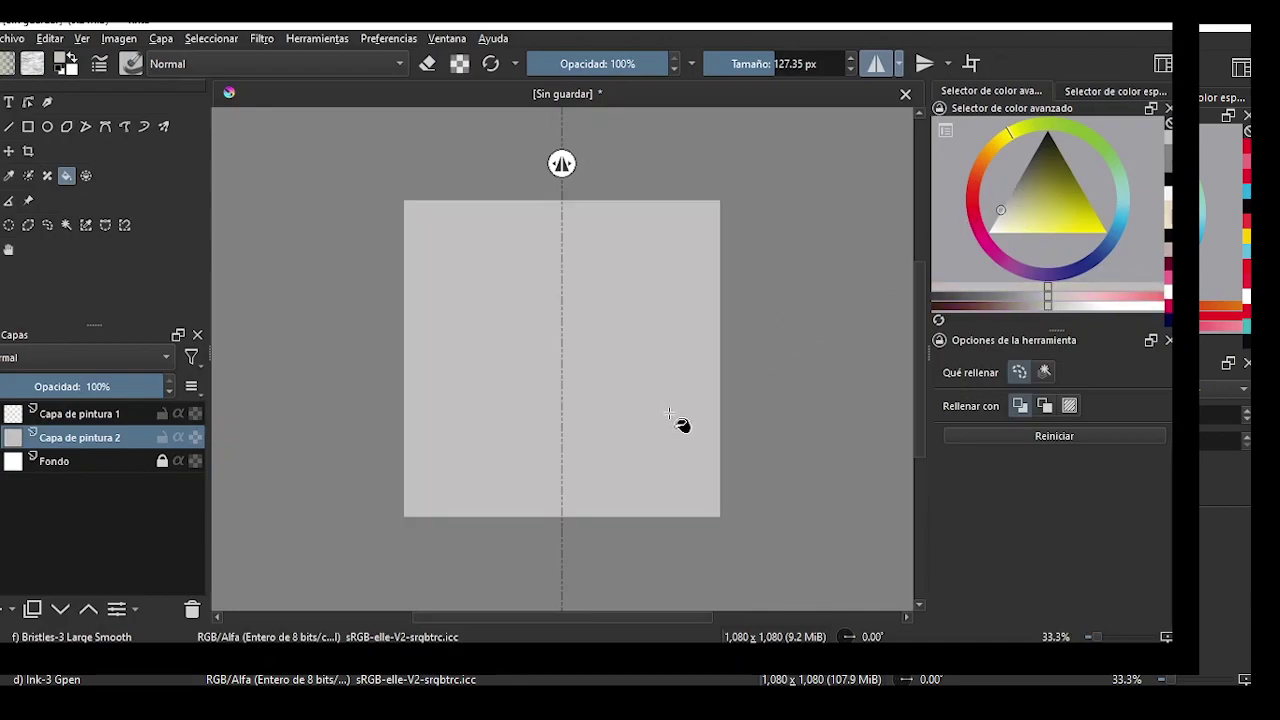
{"action": "scroll", "coordinate": [667, 407], "scroll_direction": "down", "scroll_amount": 1}
{"action": "scroll", "coordinate": [670, 409], "scroll_direction": "up", "scroll_amount": 1}
{"action": "scroll", "coordinate": [665, 415], "scroll_direction": "up", "scroll_amount": 1}
{"action": "scroll", "coordinate": [640, 418], "scroll_direction": "up", "scroll_amount": 1}
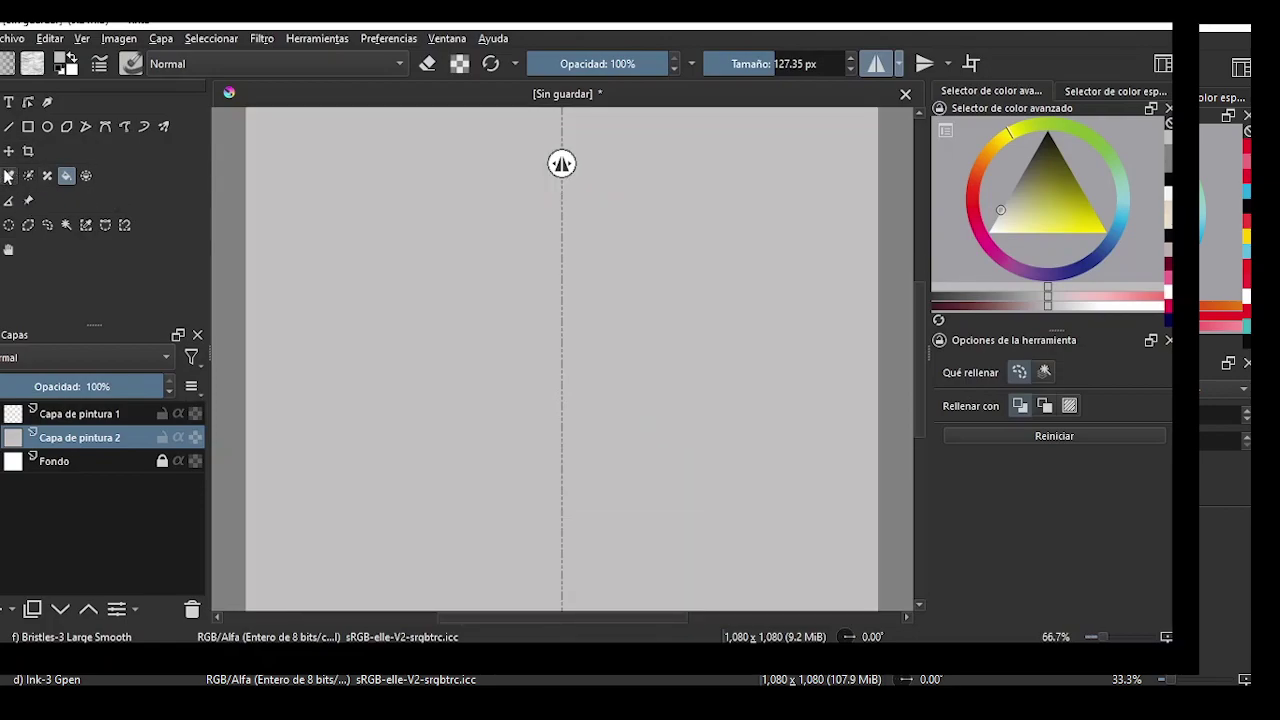
Draw a vertical linear gradient with default black and white, dark at the bottom
{"action": "key", "text": "minus"}
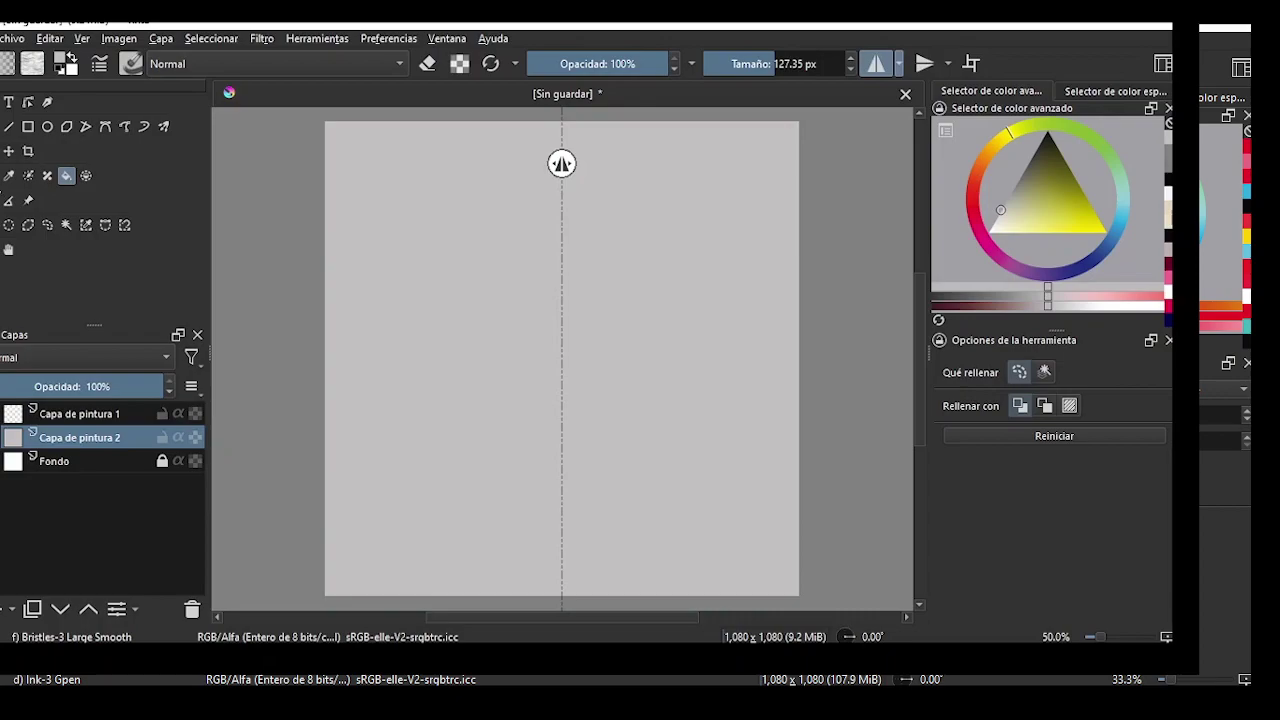
{"action": "key", "text": "g"}
{"action": "key", "text": "d"}
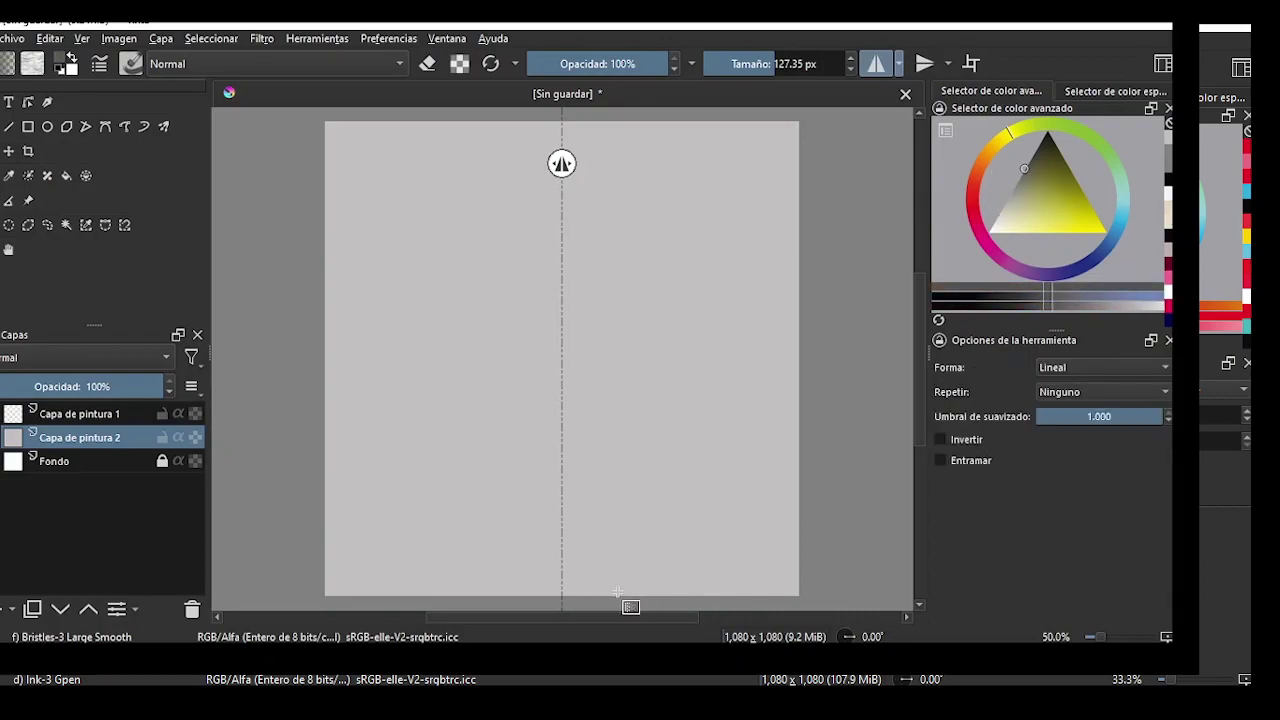
{"action": "left_click_drag", "start_coordinate": [598, 590], "coordinate": [605, 498]}
{"action": "left_click_drag", "start_coordinate": [603, 590], "coordinate": [592, 166]}
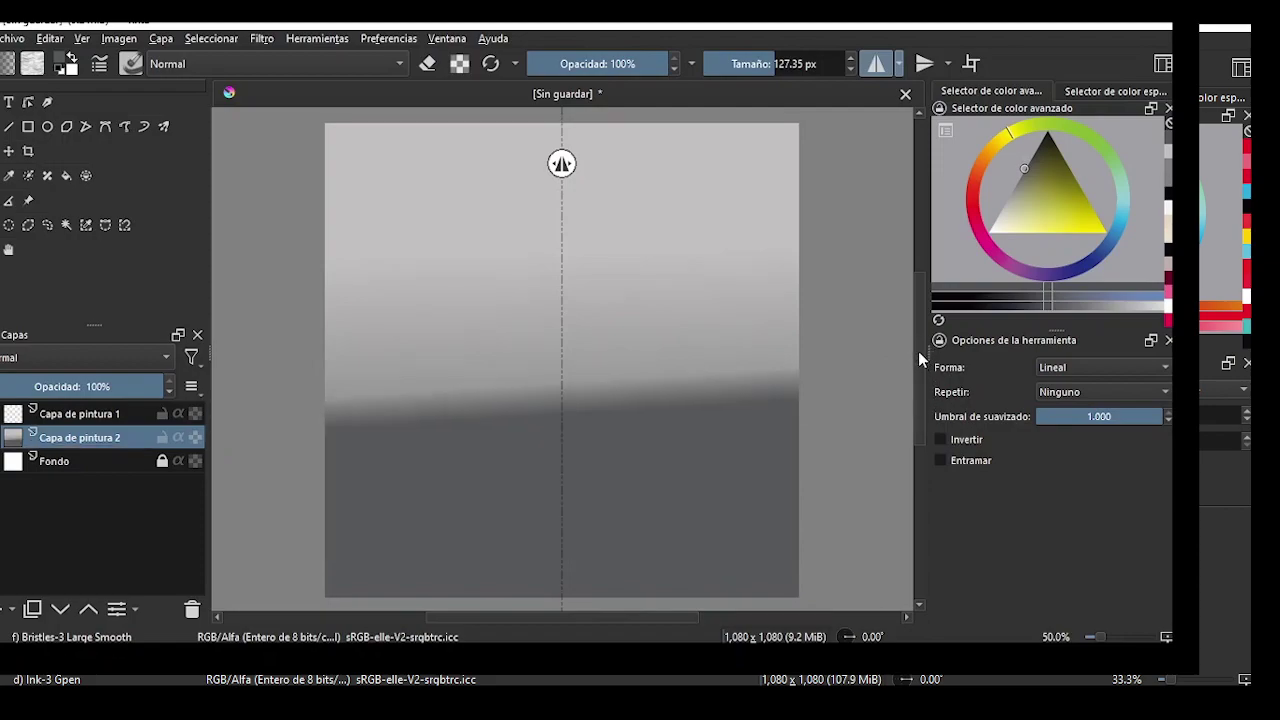
{"action": "scroll", "coordinate": [918, 351], "scroll_direction": "up", "scroll_amount": 2}
Redraw the gradient with a near-white top and the dark band lower down
{"action": "left_click_drag", "start_coordinate": [663, 191], "coordinate": [654, 446]}
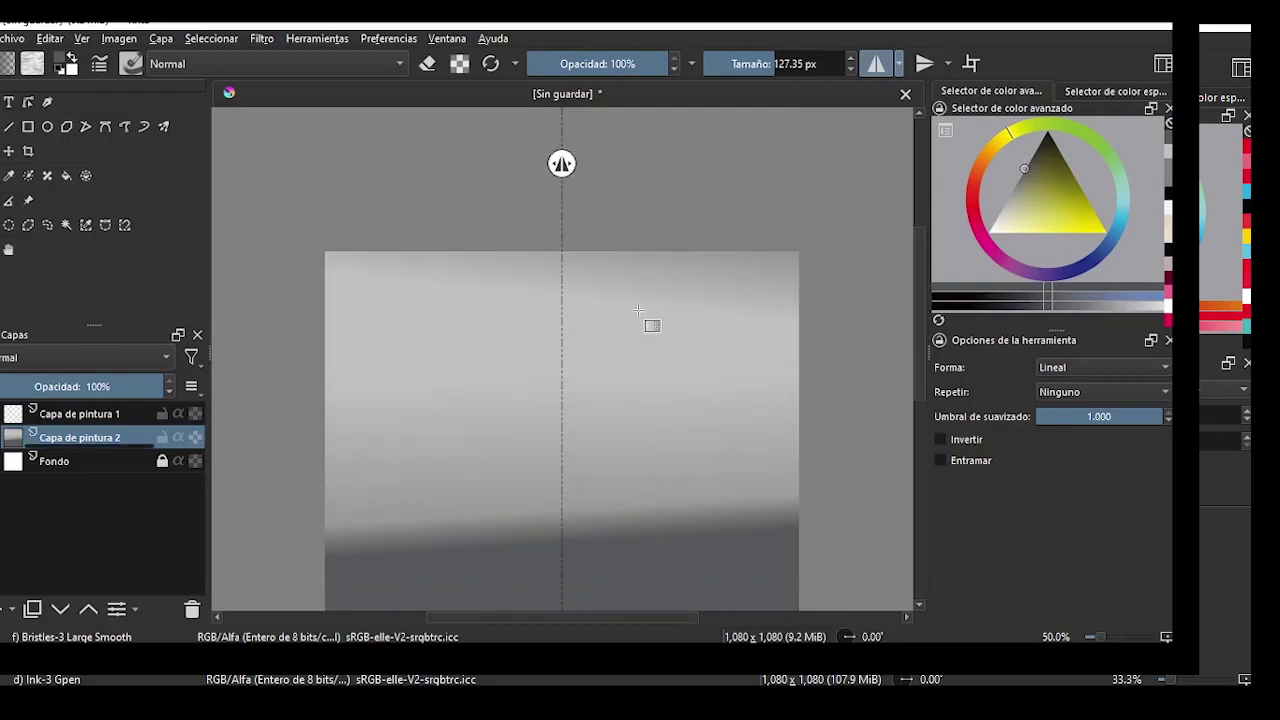
{"action": "mouse_move", "coordinate": [655, 320]}
{"action": "left_mouse_down"}
{"action": "mouse_move", "coordinate": [573, 538]}
{"action": "mouse_move", "coordinate": [536, 479]}
{"action": "left_mouse_up"}
{"action": "left_click_drag", "start_coordinate": [552, 363], "coordinate": [567, 201]}
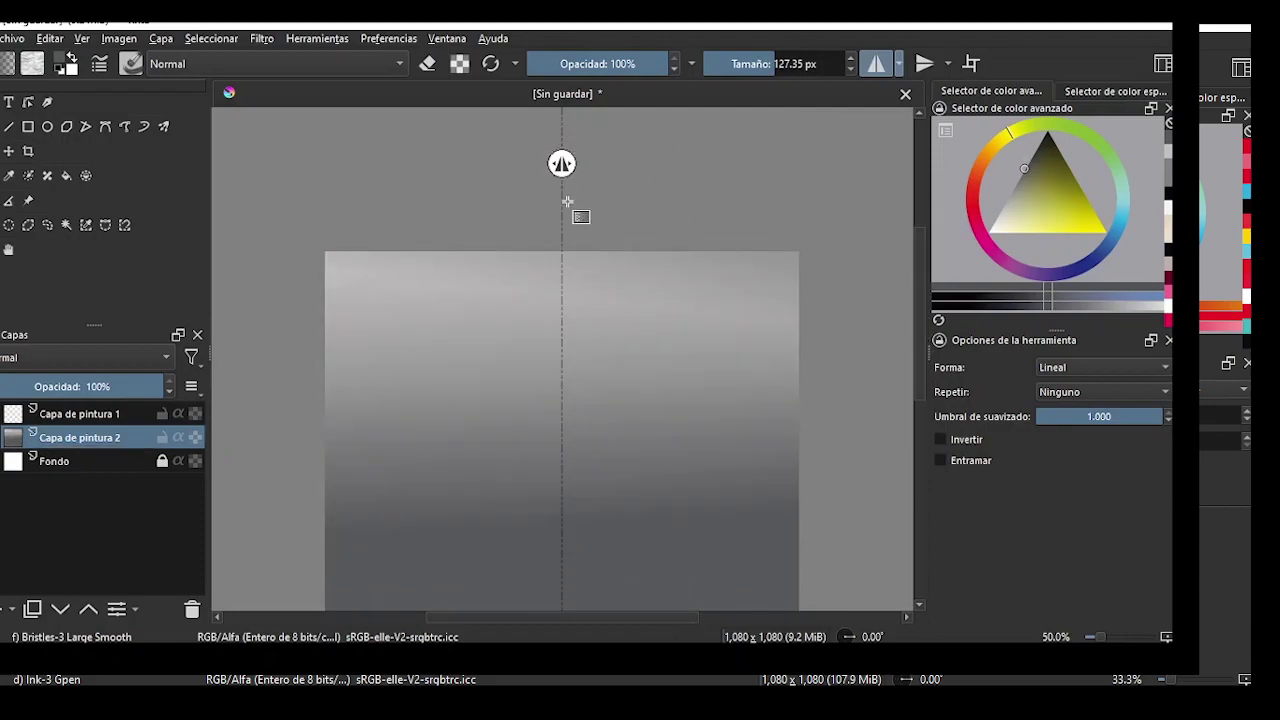
{"action": "left_click", "coordinate": [1022, 218]}
{"action": "left_click_drag", "start_coordinate": [640, 220], "coordinate": [640, 549]}
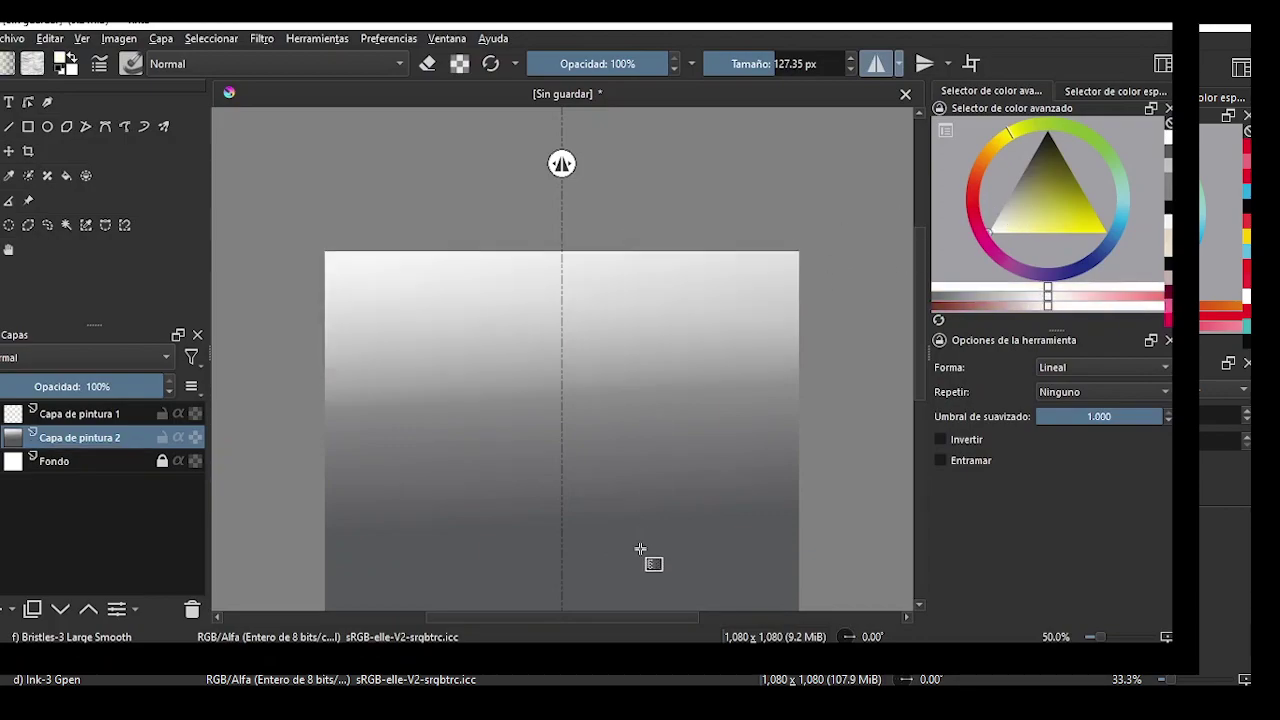
{"action": "left_click_drag", "start_coordinate": [694, 214], "coordinate": [712, 492]}
{"action": "left_click_drag", "start_coordinate": [785, 412], "coordinate": [724, 491]}
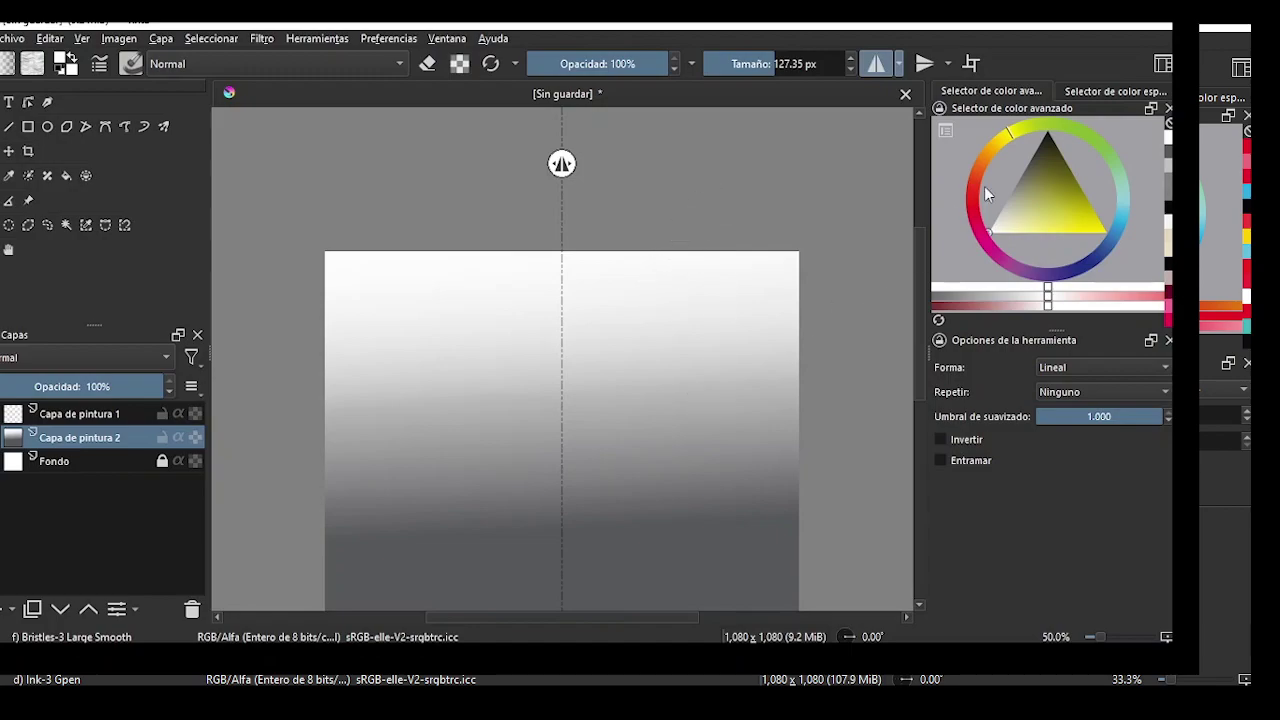
Redraw the gradient with a softer grey top, then select Capa de pintura 1
{"action": "left_click", "coordinate": [1023, 170]}
{"action": "left_click_drag", "start_coordinate": [705, 222], "coordinate": [695, 464]}
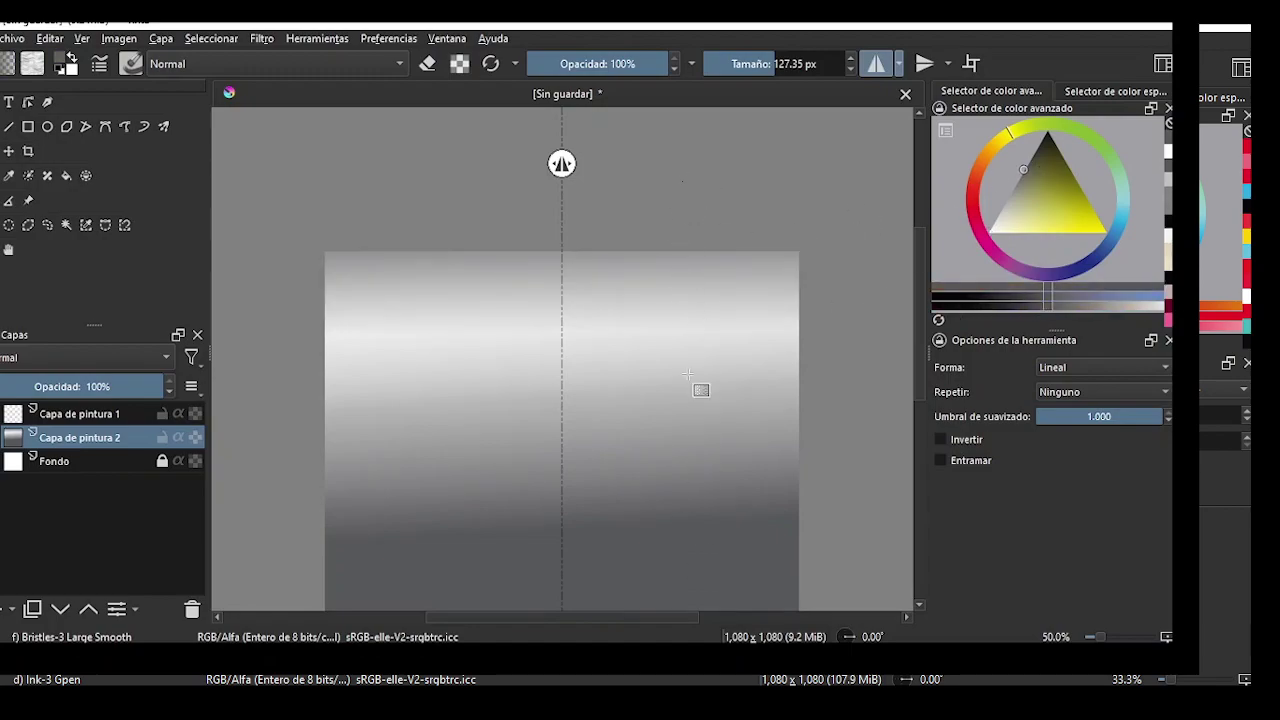
{"action": "key", "text": "minus"}
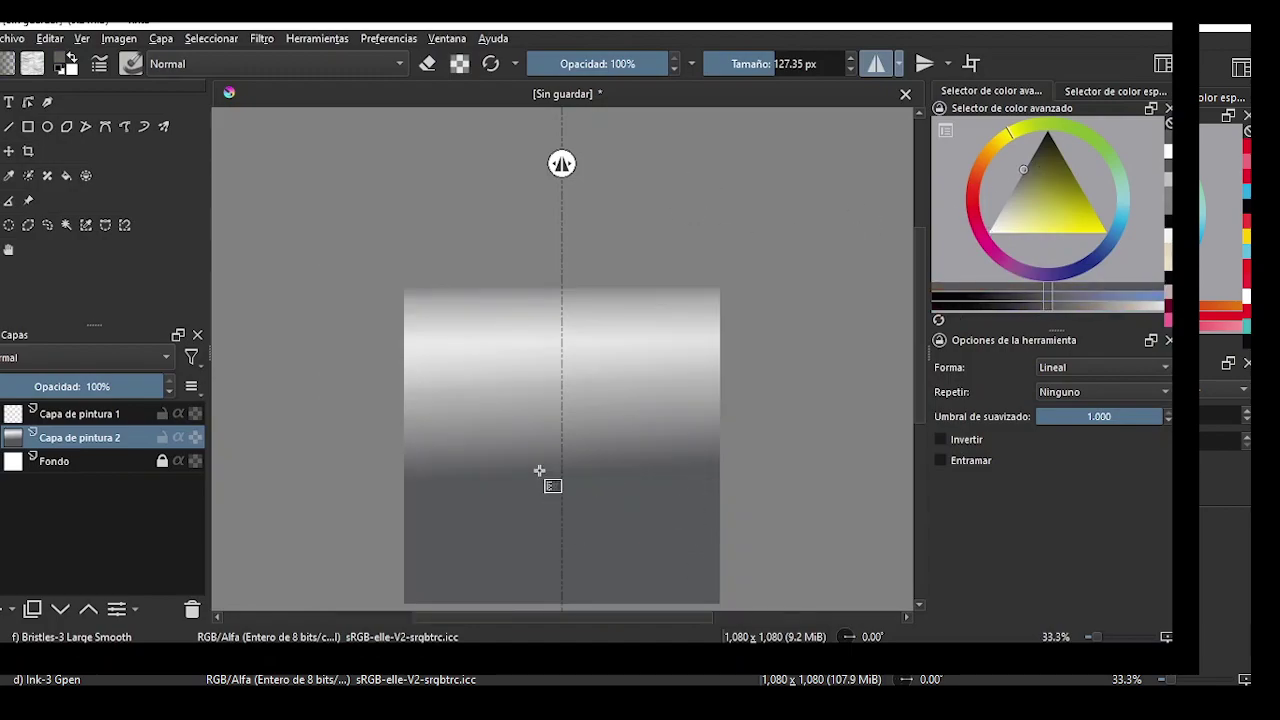
{"action": "left_click", "coordinate": [62, 415]}
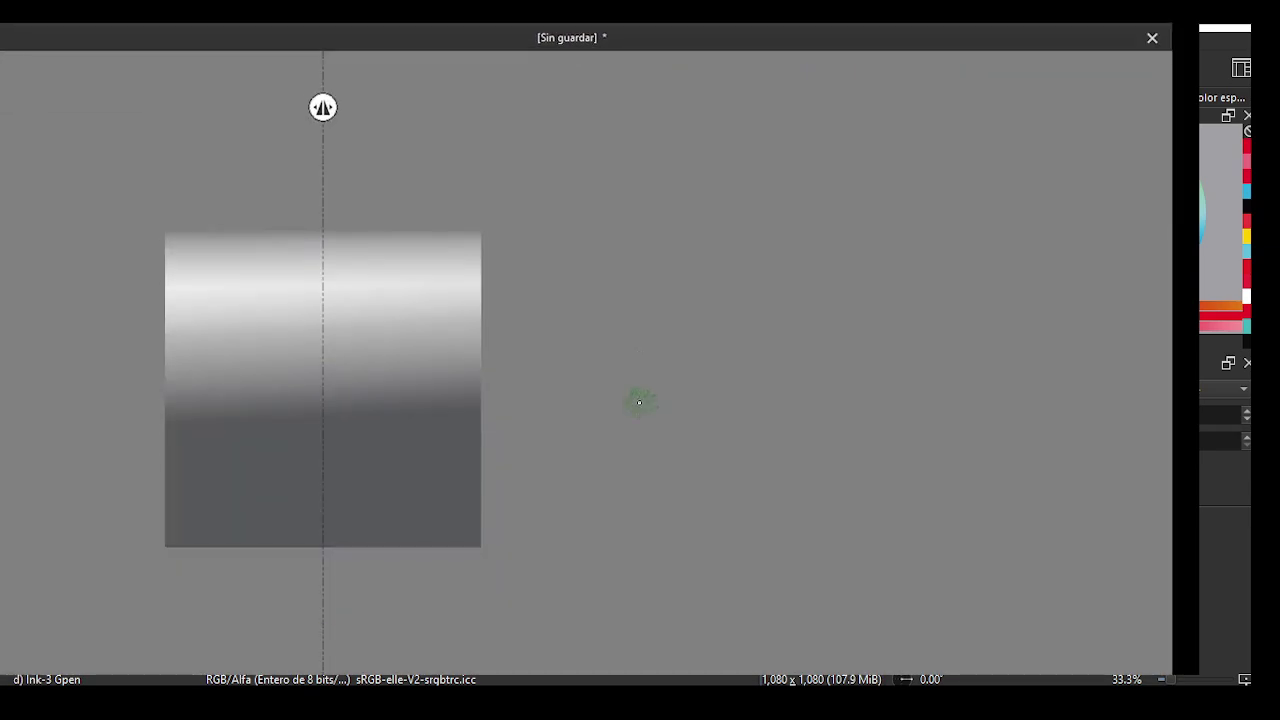
{"action": "scroll", "coordinate": [616, 458], "scroll_direction": "down", "scroll_amount": 1}
{"action": "scroll", "coordinate": [616, 458], "scroll_direction": "down", "scroll_amount": 1}
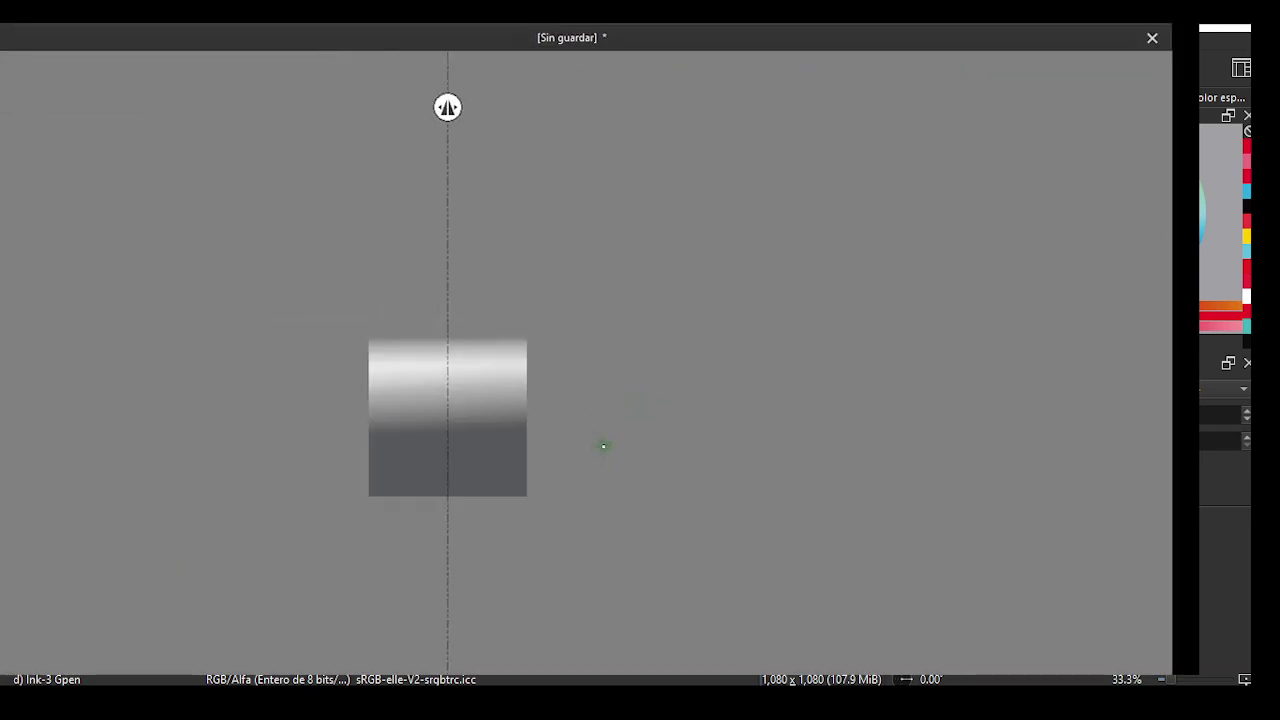
{"action": "scroll", "coordinate": [604, 446], "scroll_direction": "up", "scroll_amount": 4}
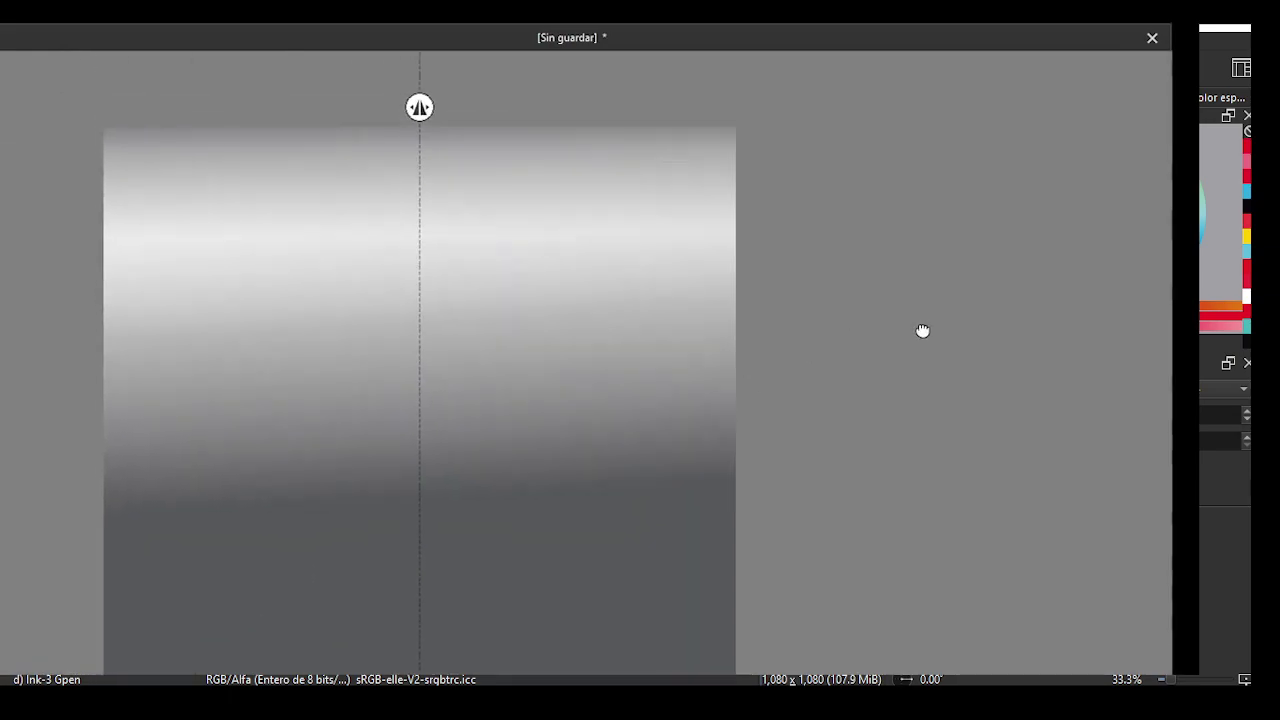
{"action": "left_click_drag", "start_coordinate": [606, 446], "coordinate": [1026, 246]}
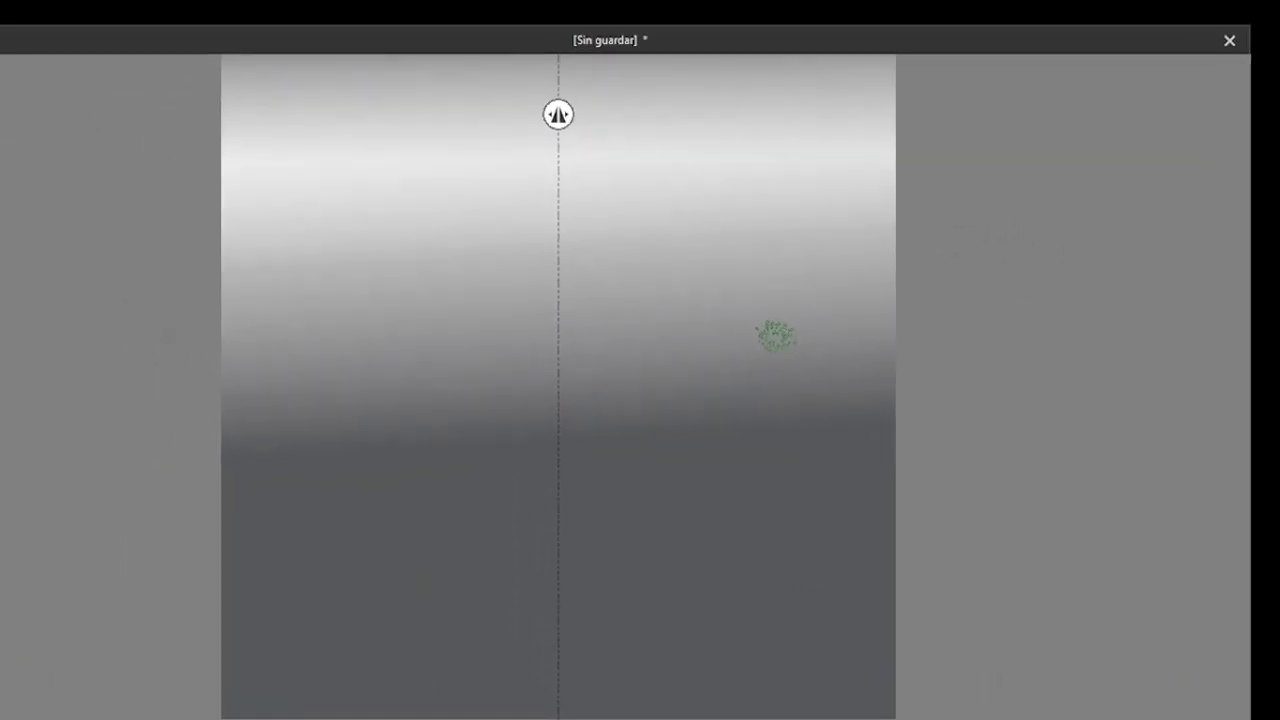
Paint a near-black mirrored cranium arc with strokes extending down from both ends
{"action": "right_click", "coordinate": [778, 316]}
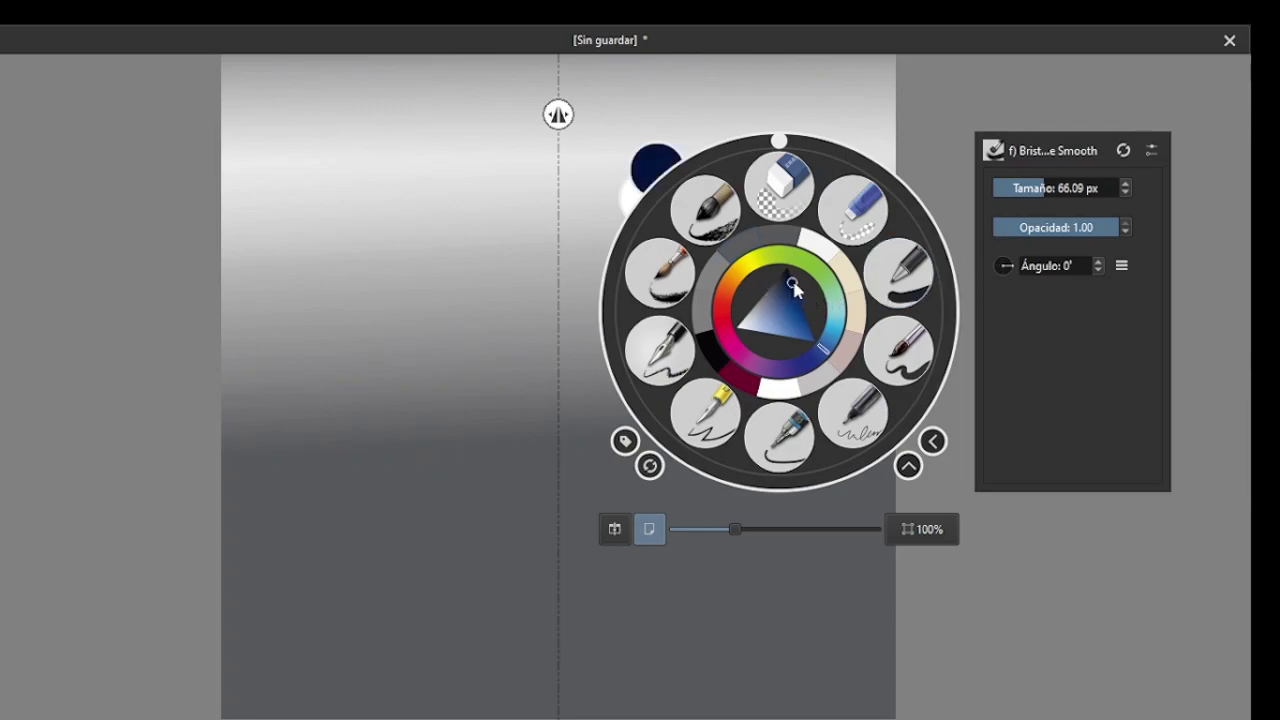
{"action": "left_click", "coordinate": [975, 607]}
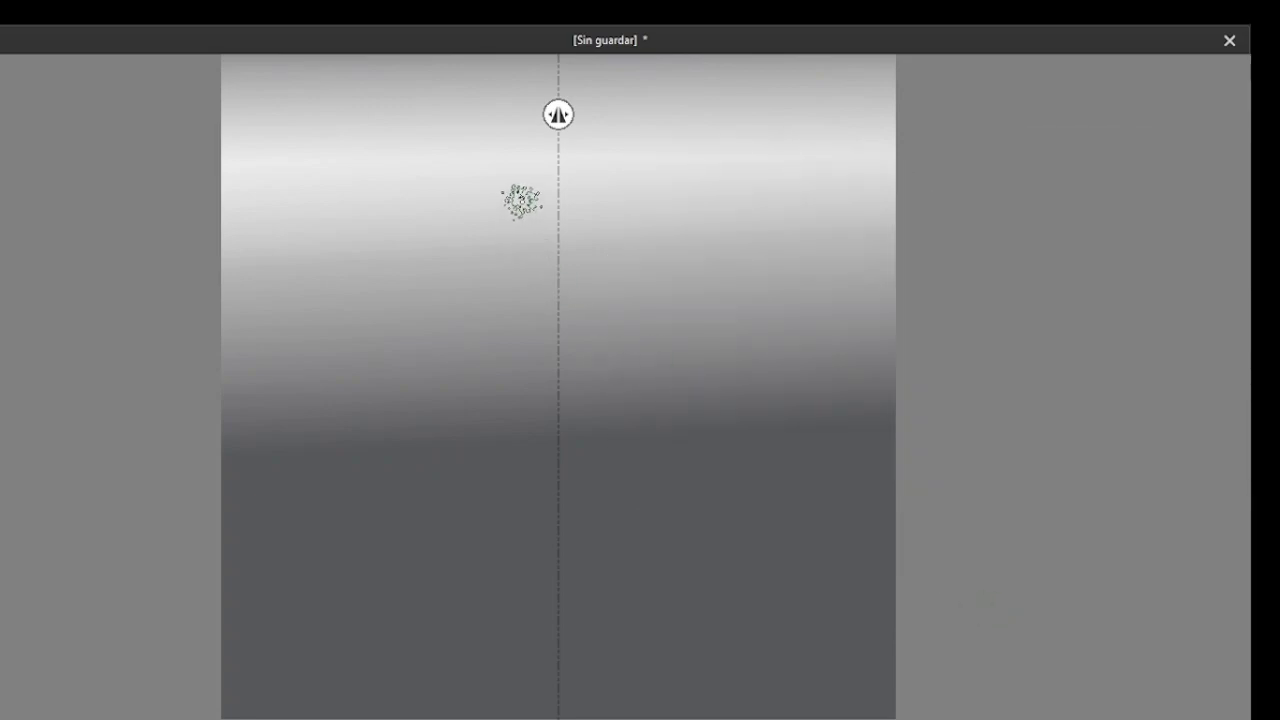
{"action": "mouse_move", "coordinate": [557, 166]}
{"action": "left_mouse_down"}
{"action": "mouse_move", "coordinate": [414, 220]}
{"action": "mouse_move", "coordinate": [566, 171]}
{"action": "mouse_move", "coordinate": [509, 166]}
{"action": "mouse_move", "coordinate": [430, 215]}
{"action": "left_mouse_up"}
{"action": "right_click", "coordinate": [791, 354]}
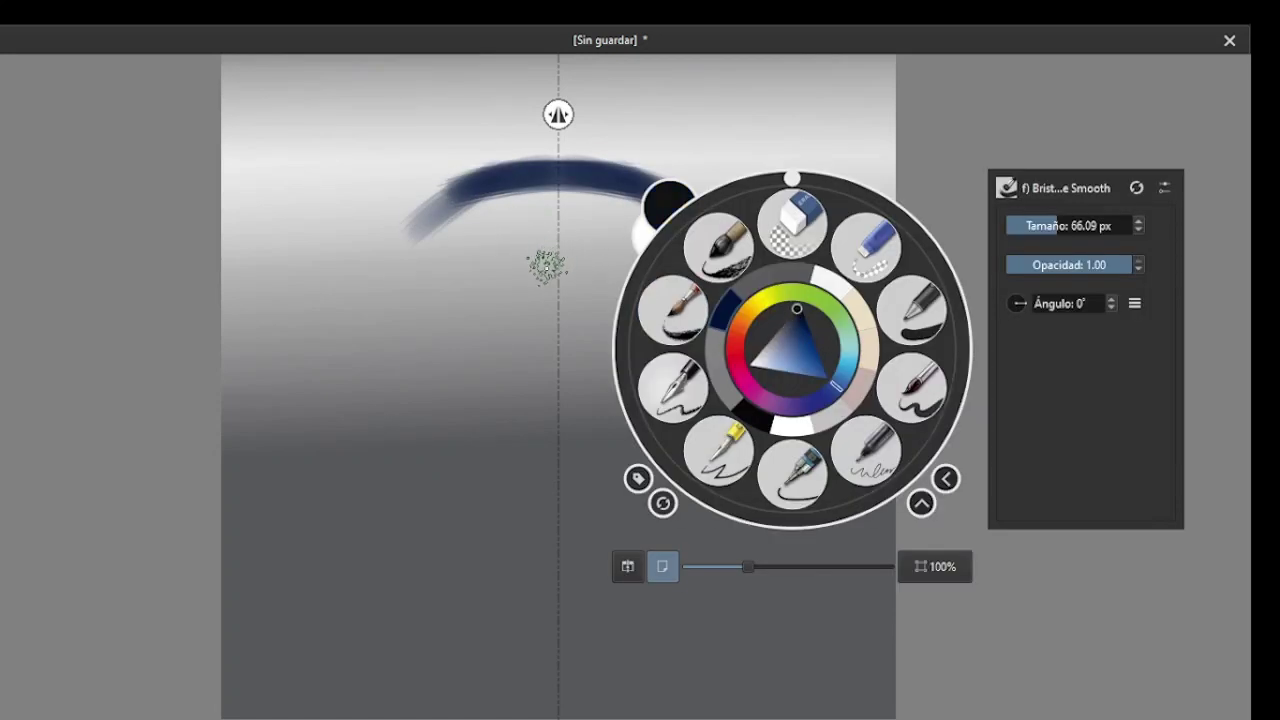
{"action": "left_click", "coordinate": [540, 320]}
{"action": "mouse_move", "coordinate": [459, 178]}
{"action": "left_mouse_down"}
{"action": "mouse_move", "coordinate": [443, 200]}
{"action": "mouse_move", "coordinate": [480, 177]}
{"action": "mouse_move", "coordinate": [529, 176]}
{"action": "left_mouse_up"}
{"action": "mouse_move", "coordinate": [440, 215]}
{"action": "left_mouse_down"}
{"action": "mouse_move", "coordinate": [400, 305]}
{"action": "mouse_move", "coordinate": [360, 300]}
{"action": "left_mouse_up"}
Shrink the brush to 26.60 px and paint the mirrored arc arms and skull sides down to the jaw
{"action": "right_click", "coordinate": [845, 282]}
{"action": "left_click_drag", "start_coordinate": [1104, 161], "coordinate": [1088, 161]}
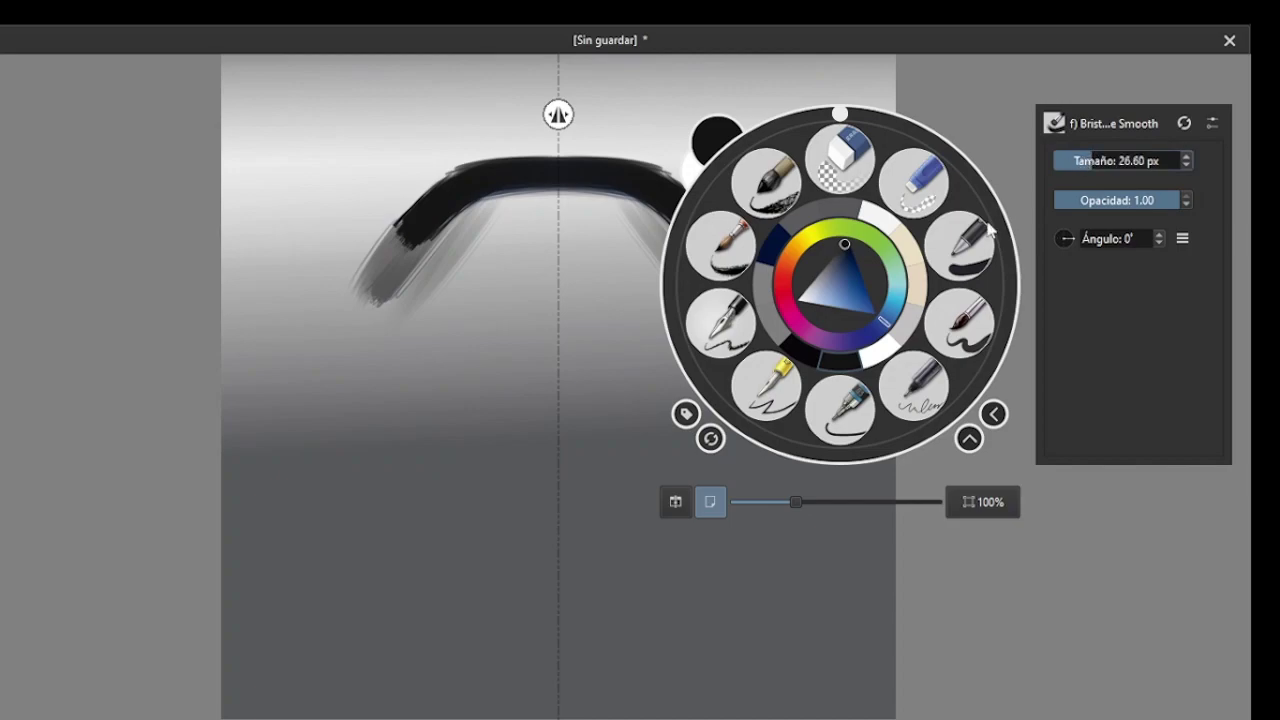
{"action": "left_click", "coordinate": [840, 600]}
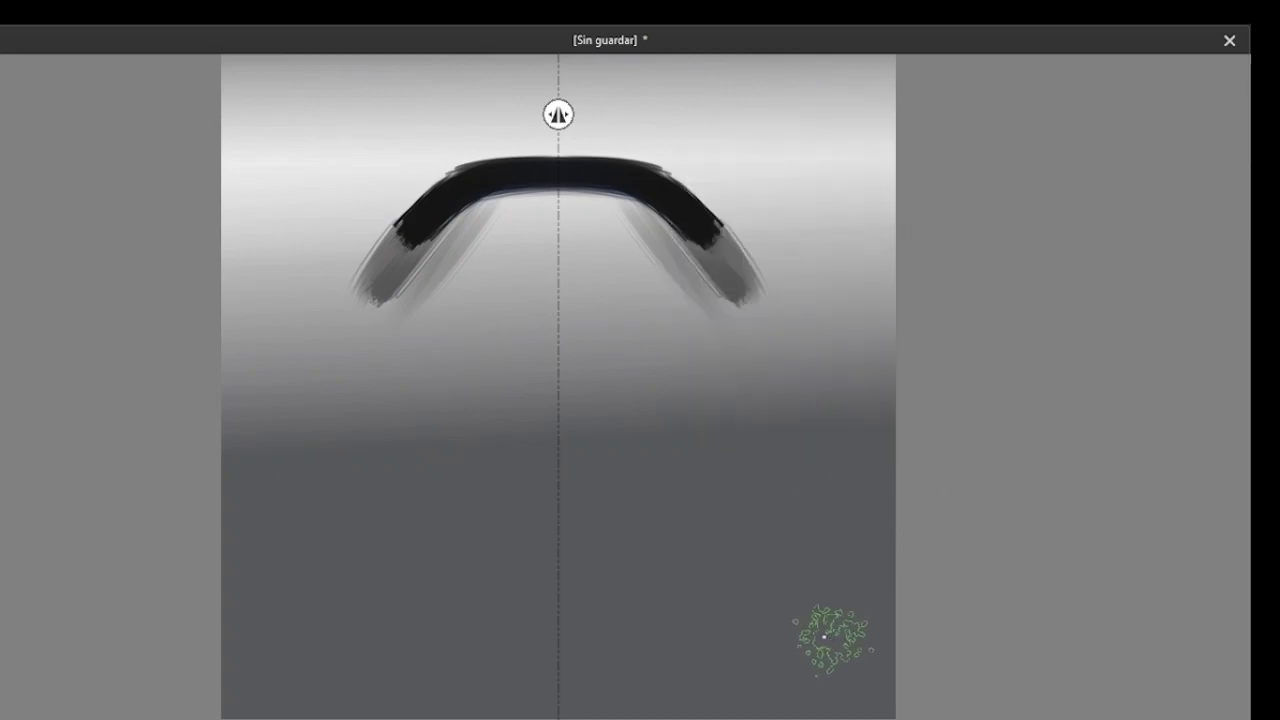
{"action": "mouse_move", "coordinate": [508, 177]}
{"action": "left_mouse_down"}
{"action": "mouse_move", "coordinate": [394, 300]}
{"action": "mouse_move", "coordinate": [451, 189]}
{"action": "mouse_move", "coordinate": [670, 170]}
{"action": "left_mouse_up"}
{"action": "mouse_move", "coordinate": [404, 280]}
{"action": "left_mouse_down"}
{"action": "mouse_move", "coordinate": [380, 343]}
{"action": "mouse_move", "coordinate": [380, 503]}
{"action": "mouse_move", "coordinate": [366, 463]}
{"action": "mouse_move", "coordinate": [380, 450]}
{"action": "mouse_move", "coordinate": [406, 463]}
{"action": "mouse_move", "coordinate": [457, 423]}
{"action": "mouse_move", "coordinate": [485, 535]}
{"action": "left_mouse_up"}
{"action": "mouse_move", "coordinate": [457, 286]}
{"action": "left_mouse_down"}
{"action": "mouse_move", "coordinate": [470, 262]}
{"action": "mouse_move", "coordinate": [457, 294]}
{"action": "mouse_move", "coordinate": [530, 303]}
{"action": "mouse_move", "coordinate": [551, 286]}
{"action": "mouse_move", "coordinate": [548, 340]}
{"action": "left_mouse_up"}
{"action": "mouse_move", "coordinate": [491, 500]}
{"action": "left_mouse_down"}
{"action": "mouse_move", "coordinate": [460, 520]}
{"action": "mouse_move", "coordinate": [471, 543]}
{"action": "mouse_move", "coordinate": [432, 552]}
{"action": "mouse_move", "coordinate": [423, 571]}
{"action": "mouse_move", "coordinate": [449, 580]}
{"action": "mouse_move", "coordinate": [476, 502]}
{"action": "mouse_move", "coordinate": [577, 497]}
{"action": "mouse_move", "coordinate": [509, 520]}
{"action": "mouse_move", "coordinate": [587, 490]}
{"action": "mouse_move", "coordinate": [514, 494]}
{"action": "mouse_move", "coordinate": [583, 486]}
{"action": "mouse_move", "coordinate": [551, 494]}
{"action": "left_mouse_up"}
{"action": "right_click", "coordinate": [849, 383]}
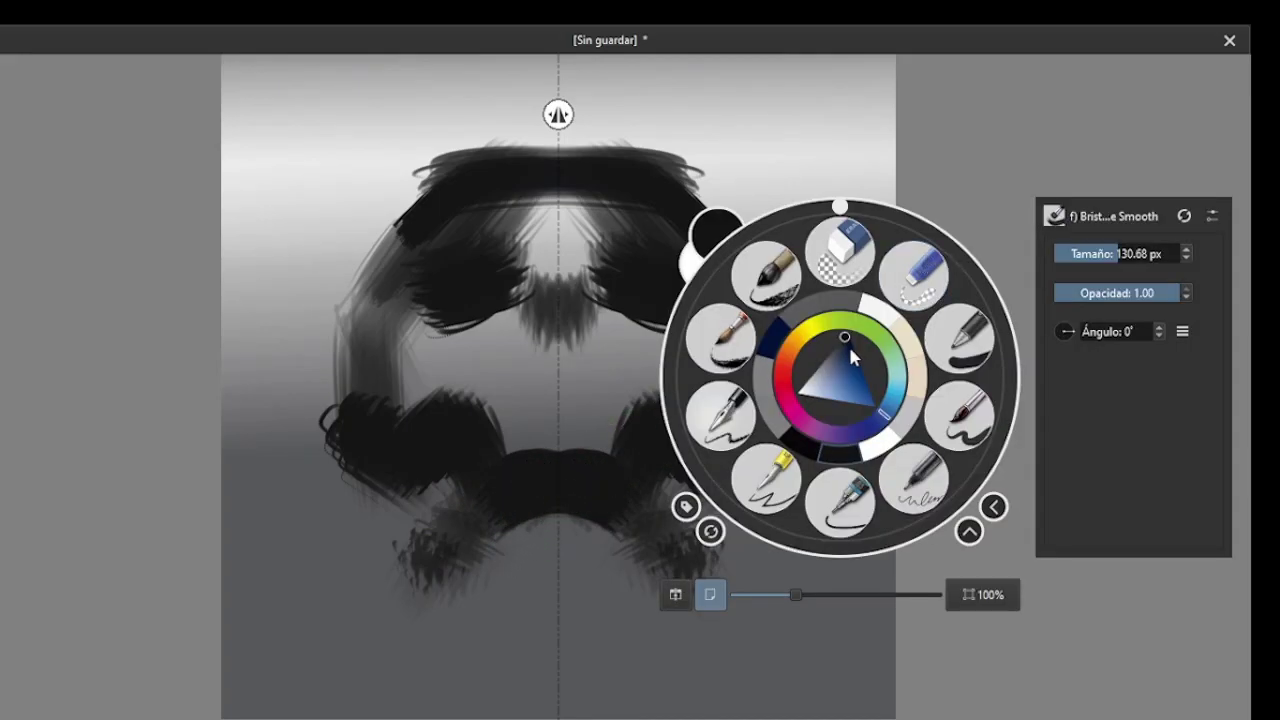
Shrink the brush to 48.90 px and darken the nose cavity and both eye sockets
{"action": "mouse_move", "coordinate": [1124, 238]}
{"action": "left_mouse_down"}
{"action": "mouse_move", "coordinate": [1063, 249]}
{"action": "mouse_move", "coordinate": [1023, 206]}
{"action": "left_mouse_up"}
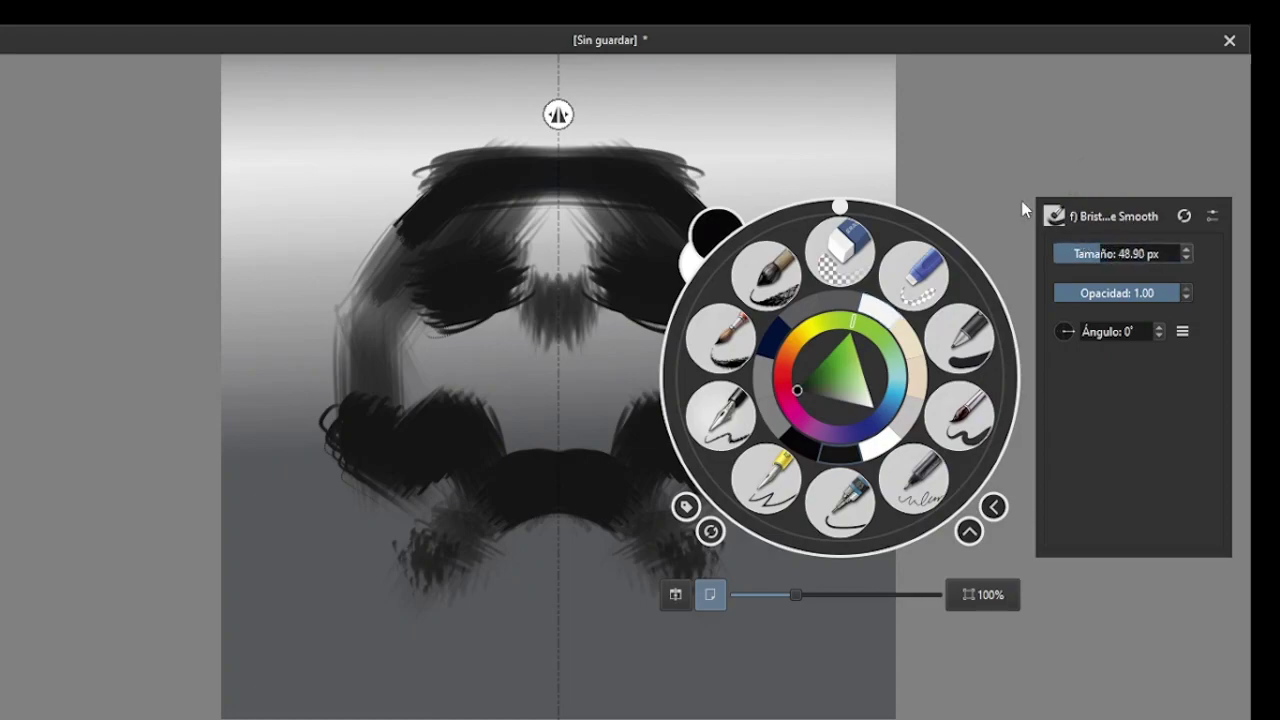
{"action": "left_click_drag", "start_coordinate": [555, 300], "coordinate": [546, 311]}
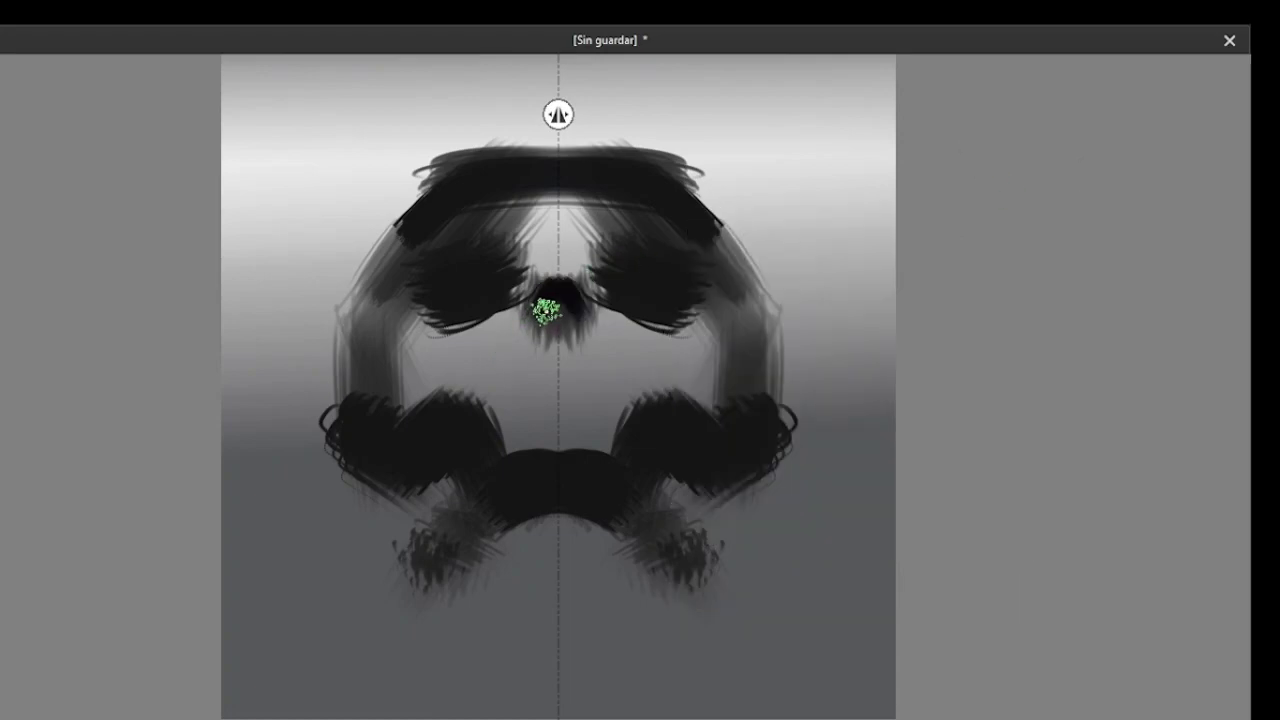
{"action": "mouse_move", "coordinate": [495, 262]}
{"action": "left_mouse_down"}
{"action": "mouse_move", "coordinate": [431, 303]}
{"action": "mouse_move", "coordinate": [443, 294]}
{"action": "left_mouse_up"}
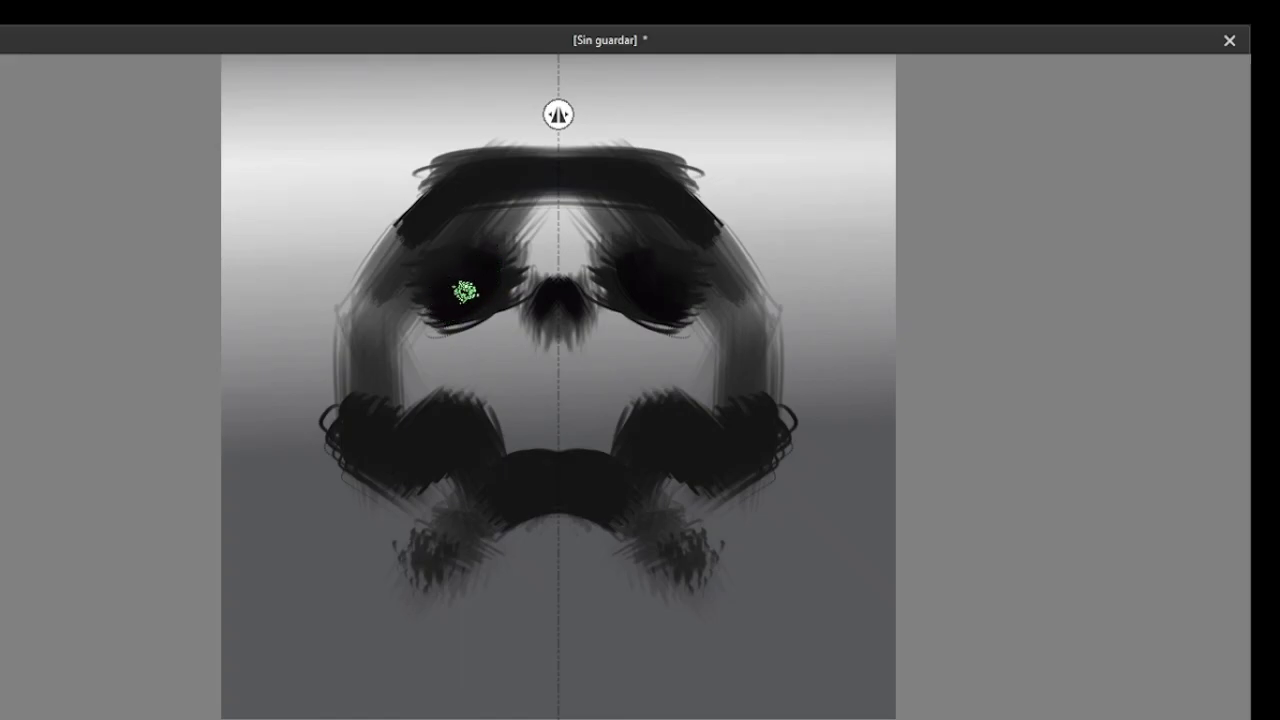
{"action": "left_click_drag", "start_coordinate": [441, 275], "coordinate": [418, 296]}
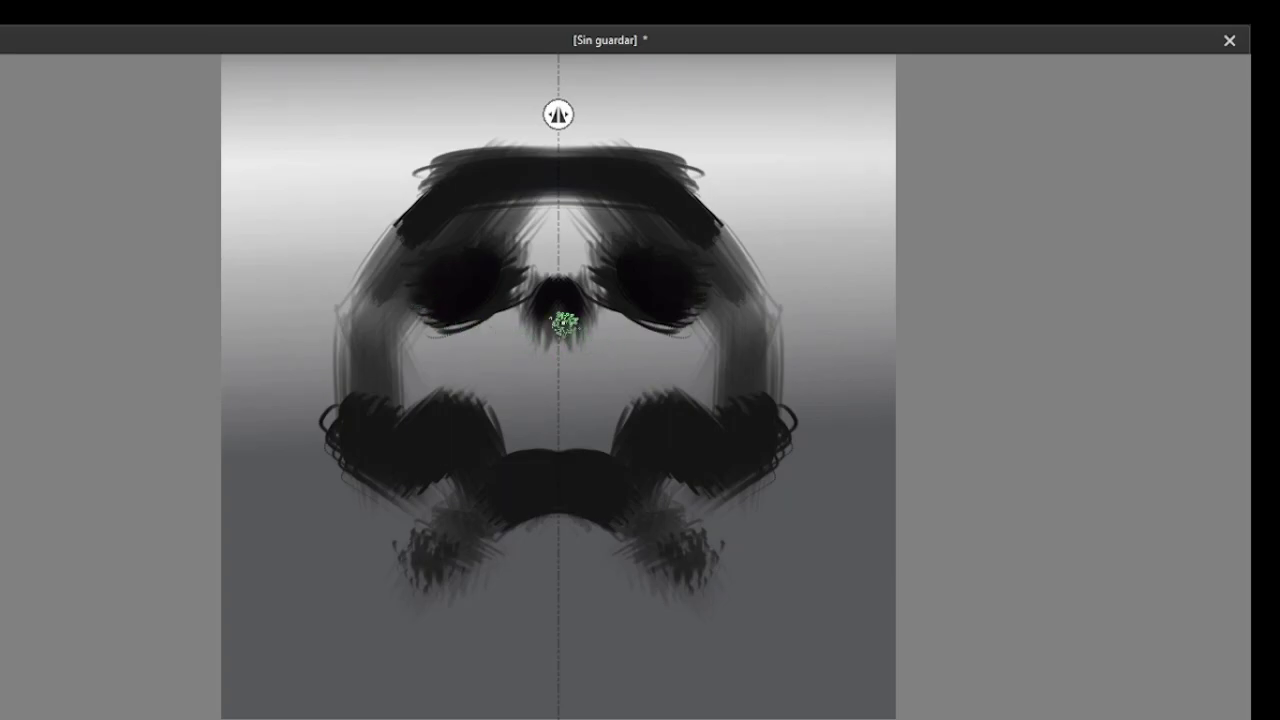
{"action": "left_click_drag", "start_coordinate": [542, 304], "coordinate": [555, 283]}
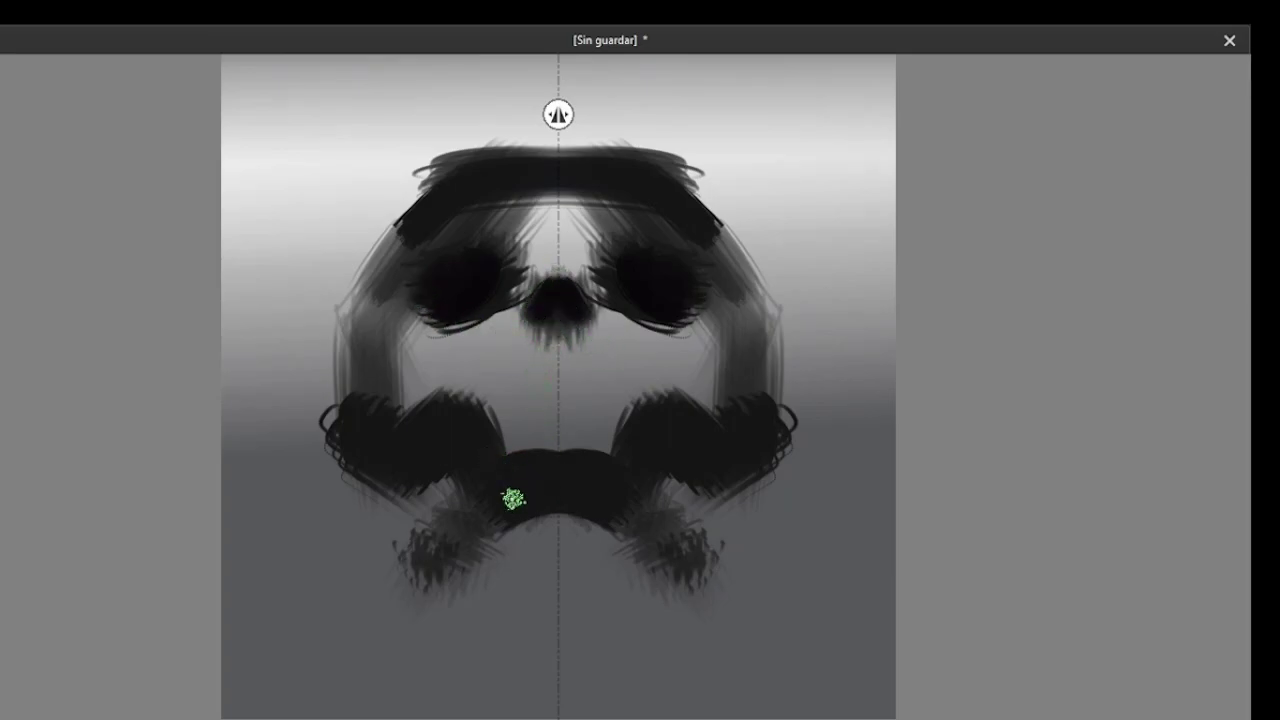
Thicken the mouth into a heavy dark jaw and deepen the eye sockets
{"action": "mouse_move", "coordinate": [511, 503]}
{"action": "left_mouse_down"}
{"action": "mouse_move", "coordinate": [460, 509]}
{"action": "mouse_move", "coordinate": [437, 443]}
{"action": "mouse_move", "coordinate": [459, 428]}
{"action": "mouse_move", "coordinate": [443, 460]}
{"action": "mouse_move", "coordinate": [440, 414]}
{"action": "mouse_move", "coordinate": [366, 449]}
{"action": "mouse_move", "coordinate": [384, 447]}
{"action": "mouse_move", "coordinate": [358, 300]}
{"action": "left_mouse_up"}
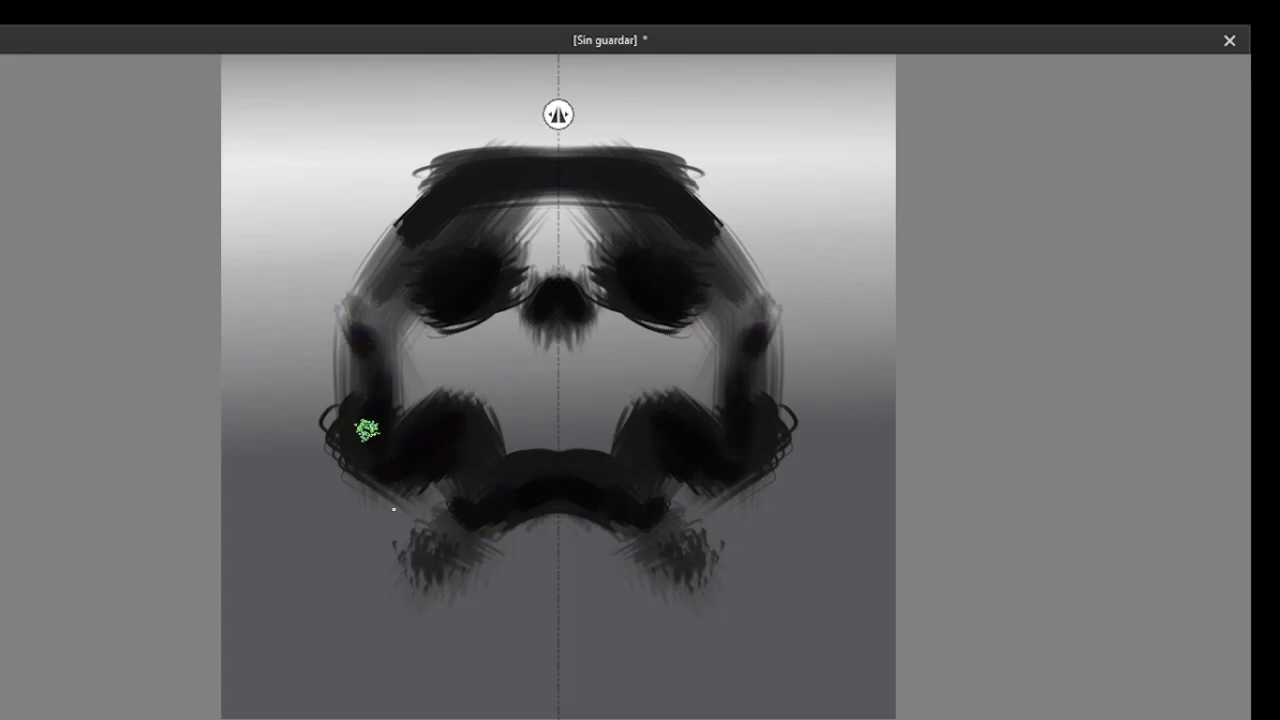
{"action": "mouse_move", "coordinate": [346, 446]}
{"action": "left_mouse_down"}
{"action": "mouse_move", "coordinate": [466, 589]}
{"action": "mouse_move", "coordinate": [477, 449]}
{"action": "mouse_move", "coordinate": [423, 477]}
{"action": "mouse_move", "coordinate": [431, 517]}
{"action": "mouse_move", "coordinate": [429, 506]}
{"action": "mouse_move", "coordinate": [456, 514]}
{"action": "mouse_move", "coordinate": [457, 560]}
{"action": "mouse_move", "coordinate": [540, 517]}
{"action": "mouse_move", "coordinate": [558, 573]}
{"action": "mouse_move", "coordinate": [520, 580]}
{"action": "mouse_move", "coordinate": [494, 534]}
{"action": "mouse_move", "coordinate": [500, 551]}
{"action": "mouse_move", "coordinate": [463, 558]}
{"action": "mouse_move", "coordinate": [526, 583]}
{"action": "mouse_move", "coordinate": [511, 560]}
{"action": "mouse_move", "coordinate": [549, 523]}
{"action": "mouse_move", "coordinate": [455, 514]}
{"action": "left_mouse_up"}
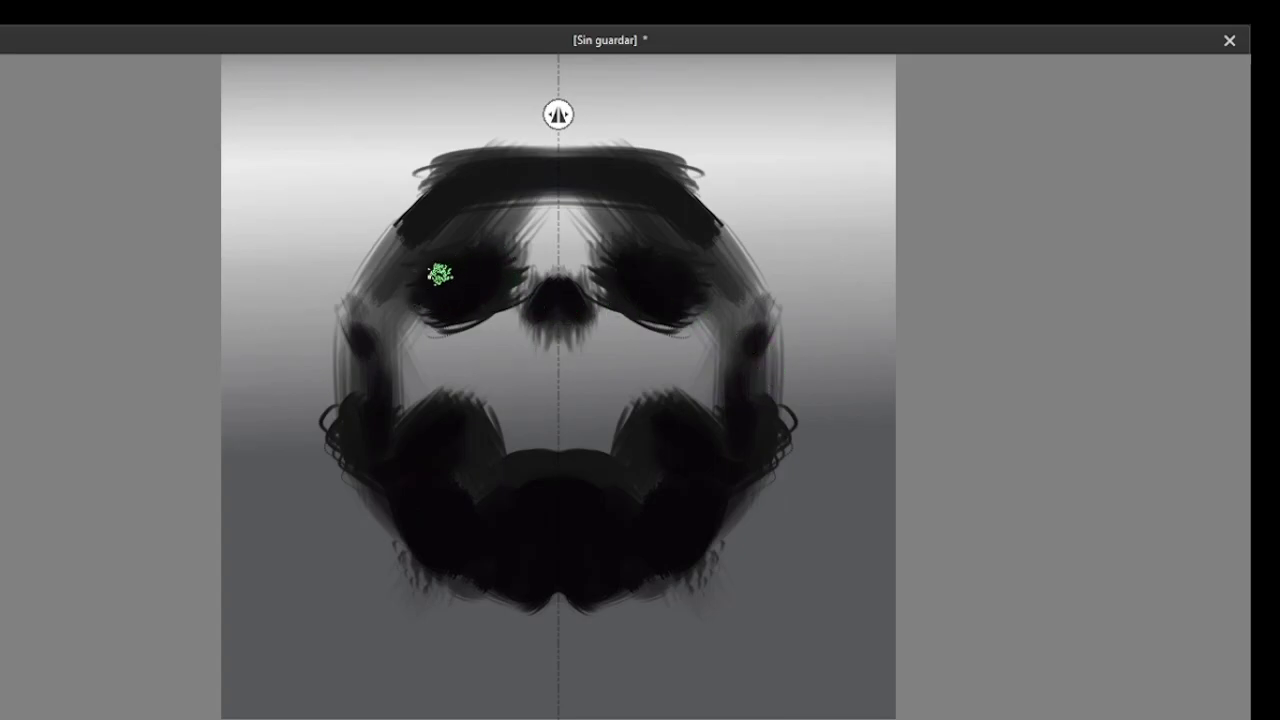
{"action": "left_click_drag", "start_coordinate": [437, 274], "coordinate": [466, 254]}
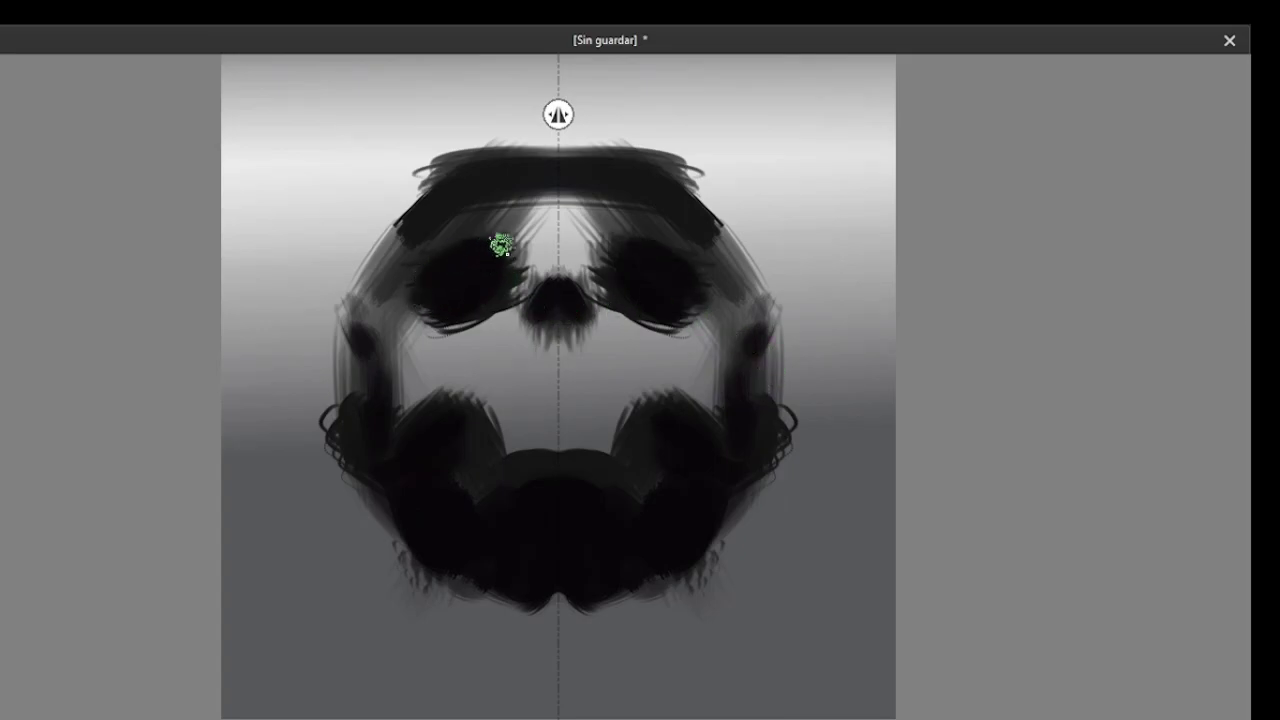
Pick a near-white colour and paint highlights on the forehead, brow, temples and cheeks
{"action": "right_click", "coordinate": [840, 305]}
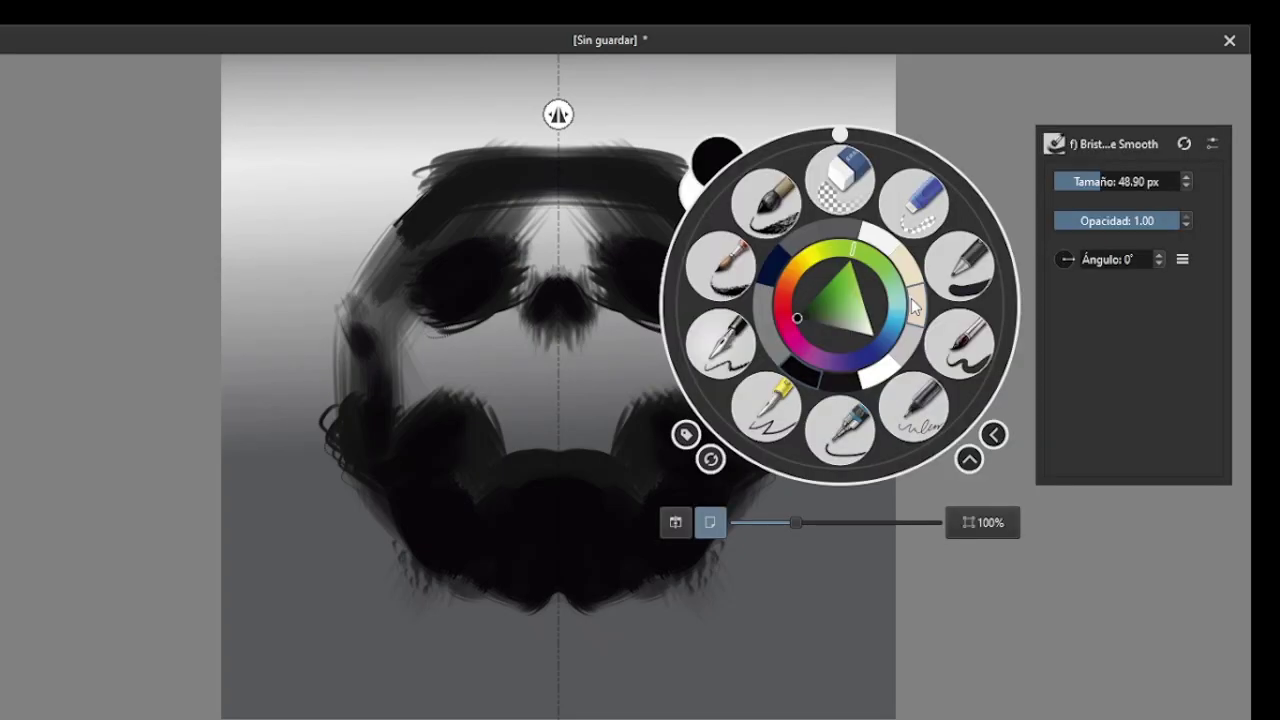
{"action": "left_click", "coordinate": [658, 381]}
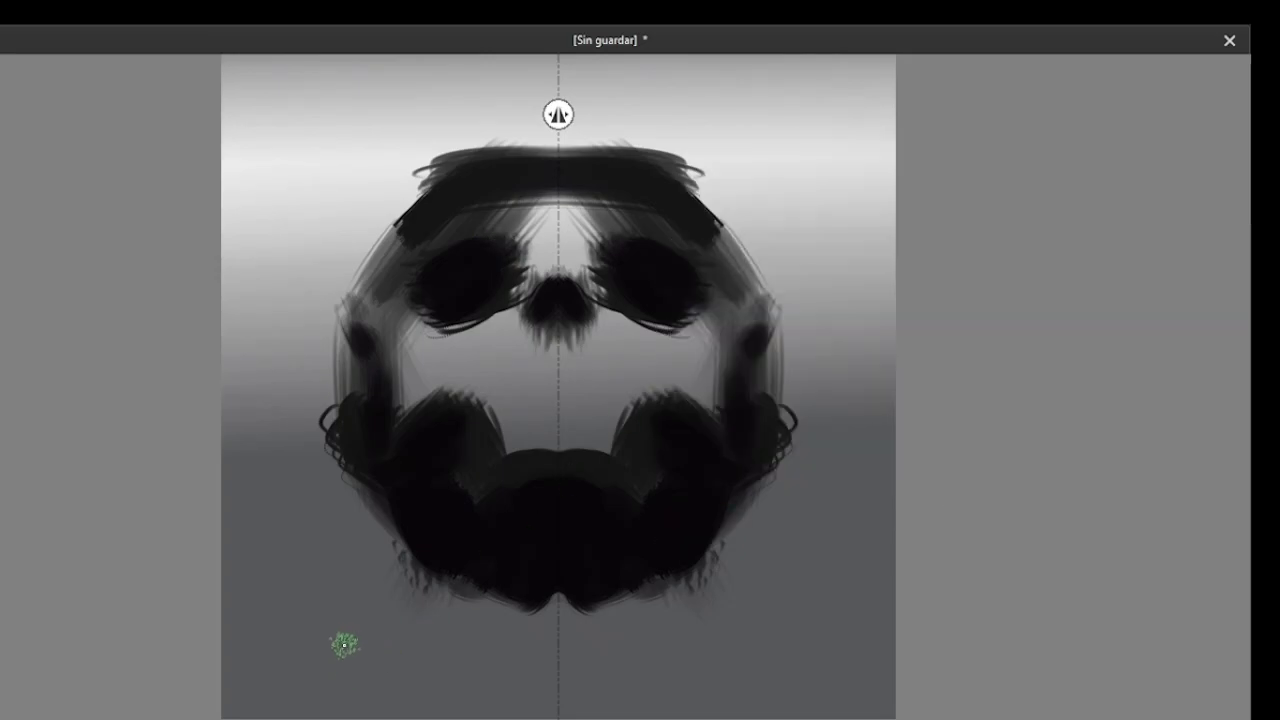
{"action": "right_click", "coordinate": [840, 254]}
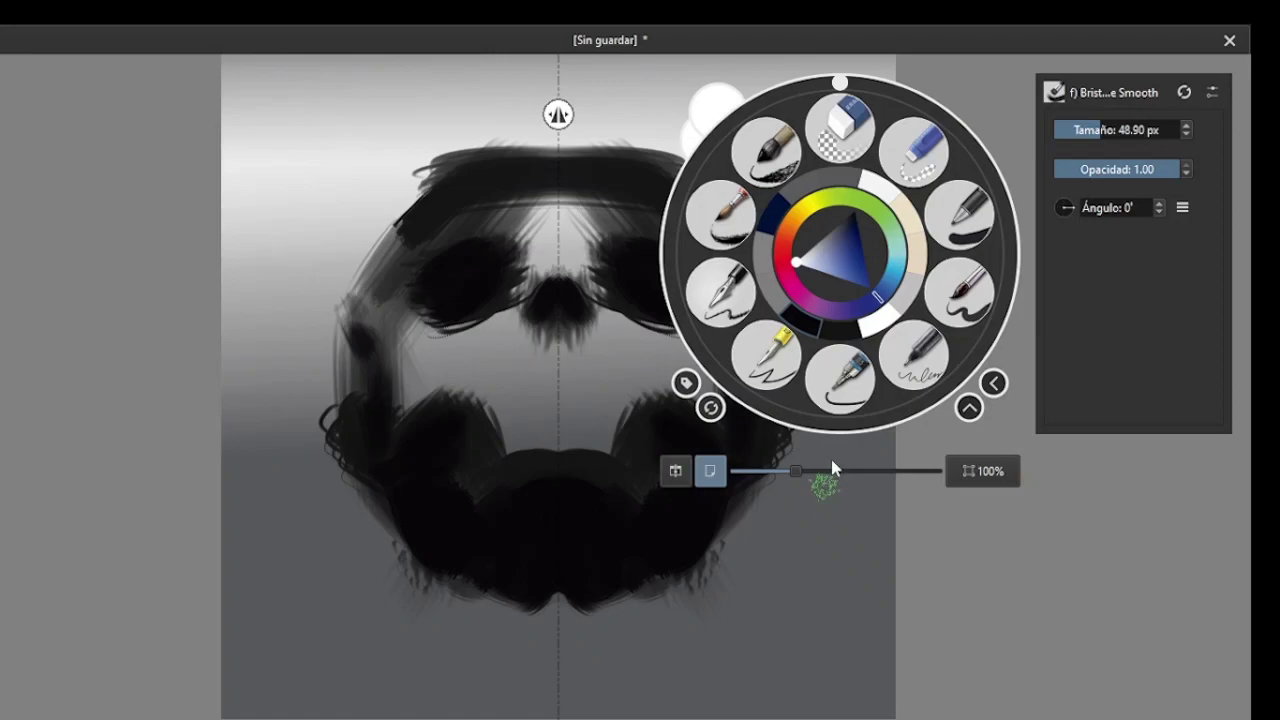
{"action": "left_click", "coordinate": [863, 605]}
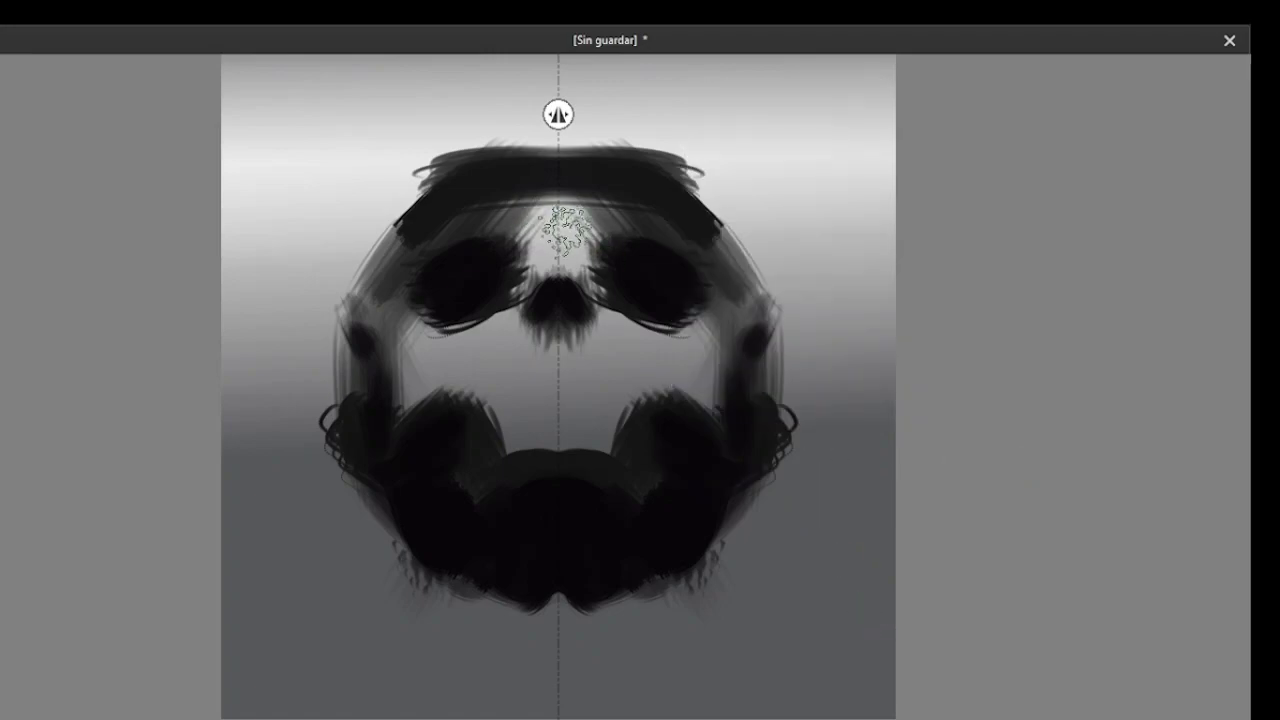
{"action": "left_click_drag", "start_coordinate": [565, 230], "coordinate": [603, 191]}
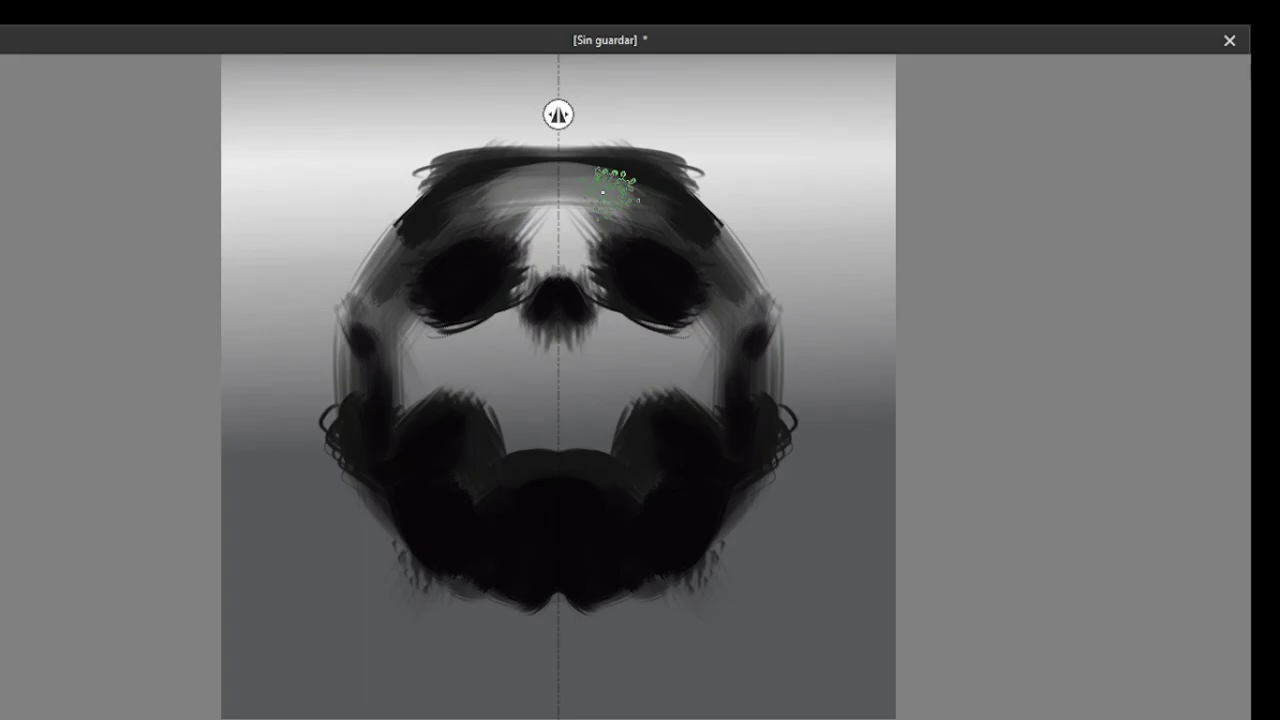
{"action": "mouse_move", "coordinate": [603, 191]}
{"action": "left_mouse_down"}
{"action": "mouse_move", "coordinate": [531, 166]}
{"action": "mouse_move", "coordinate": [491, 171]}
{"action": "mouse_move", "coordinate": [643, 171]}
{"action": "mouse_move", "coordinate": [521, 180]}
{"action": "mouse_move", "coordinate": [457, 206]}
{"action": "mouse_move", "coordinate": [563, 214]}
{"action": "mouse_move", "coordinate": [514, 200]}
{"action": "mouse_move", "coordinate": [553, 228]}
{"action": "mouse_move", "coordinate": [434, 206]}
{"action": "mouse_move", "coordinate": [434, 240]}
{"action": "mouse_move", "coordinate": [380, 300]}
{"action": "left_mouse_up"}
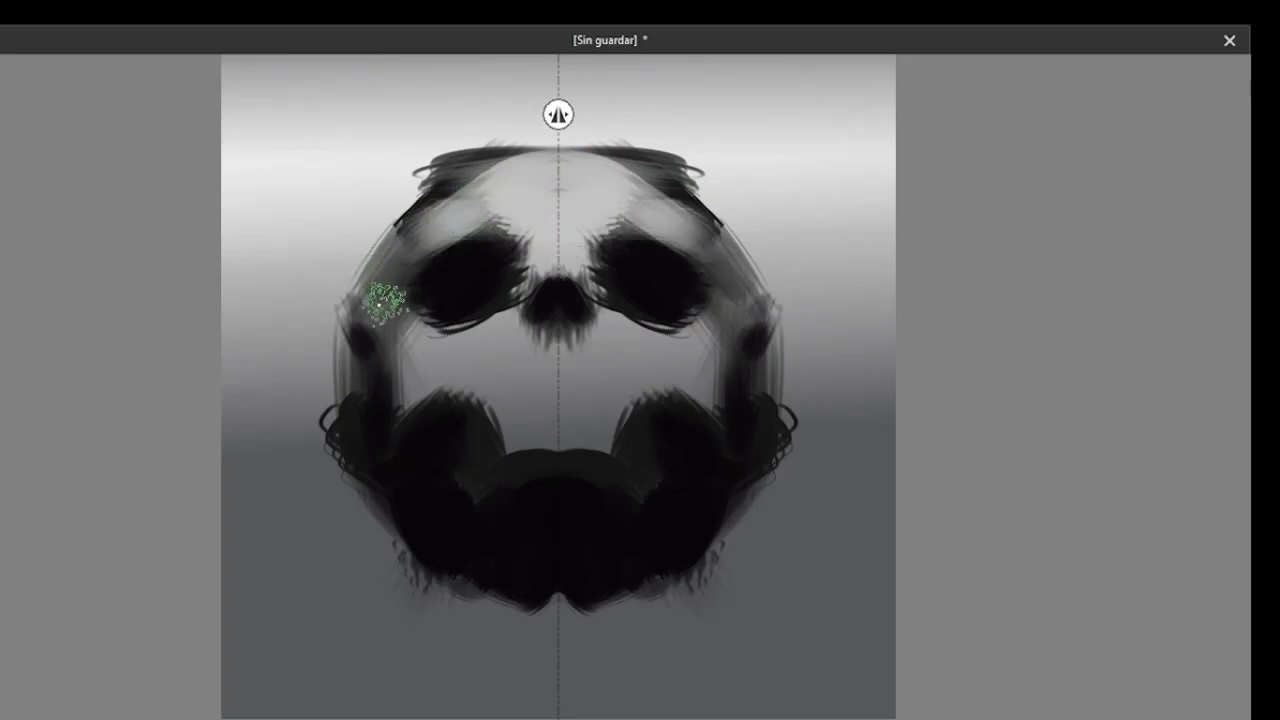
{"action": "mouse_move", "coordinate": [473, 208]}
{"action": "left_mouse_down"}
{"action": "mouse_move", "coordinate": [517, 214]}
{"action": "mouse_move", "coordinate": [383, 289]}
{"action": "mouse_move", "coordinate": [417, 354]}
{"action": "mouse_move", "coordinate": [486, 337]}
{"action": "mouse_move", "coordinate": [457, 351]}
{"action": "mouse_move", "coordinate": [555, 256]}
{"action": "mouse_move", "coordinate": [580, 266]}
{"action": "mouse_move", "coordinate": [505, 322]}
{"action": "mouse_move", "coordinate": [540, 270]}
{"action": "mouse_move", "coordinate": [563, 297]}
{"action": "mouse_move", "coordinate": [591, 289]}
{"action": "left_mouse_up"}
{"action": "mouse_move", "coordinate": [535, 350]}
{"action": "left_mouse_down"}
{"action": "mouse_move", "coordinate": [543, 359]}
{"action": "mouse_move", "coordinate": [496, 353]}
{"action": "left_mouse_up"}
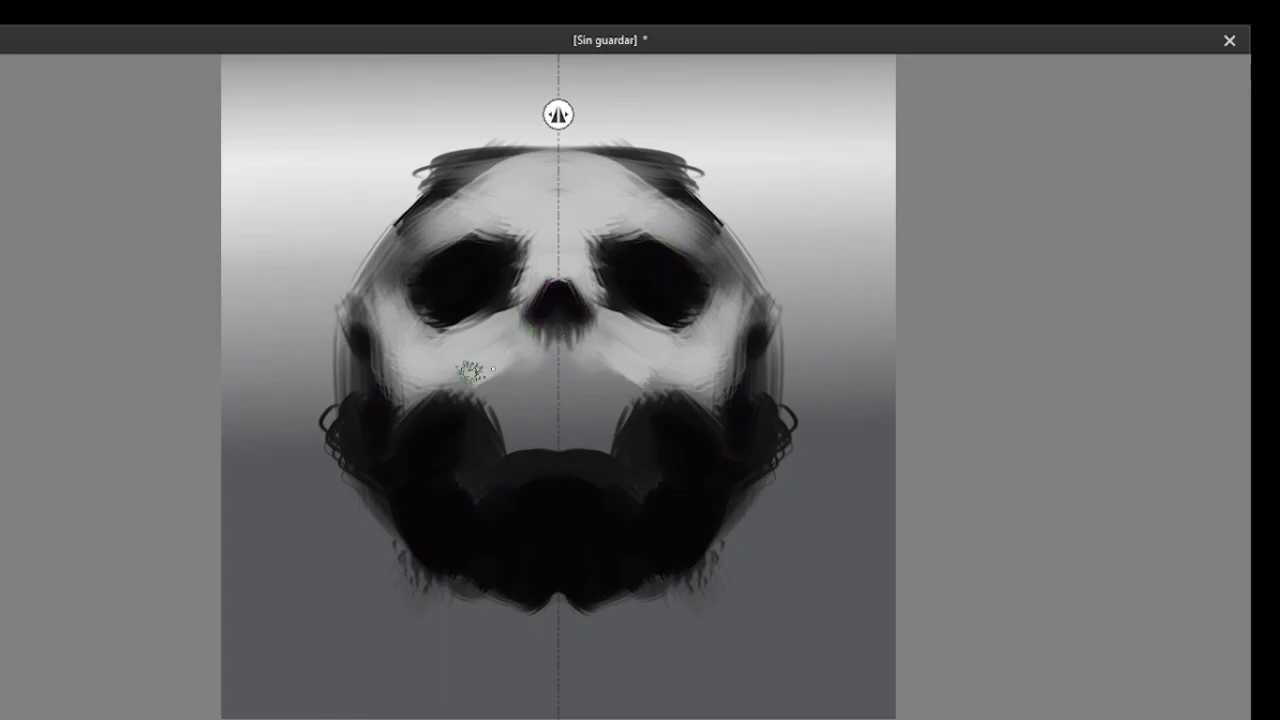